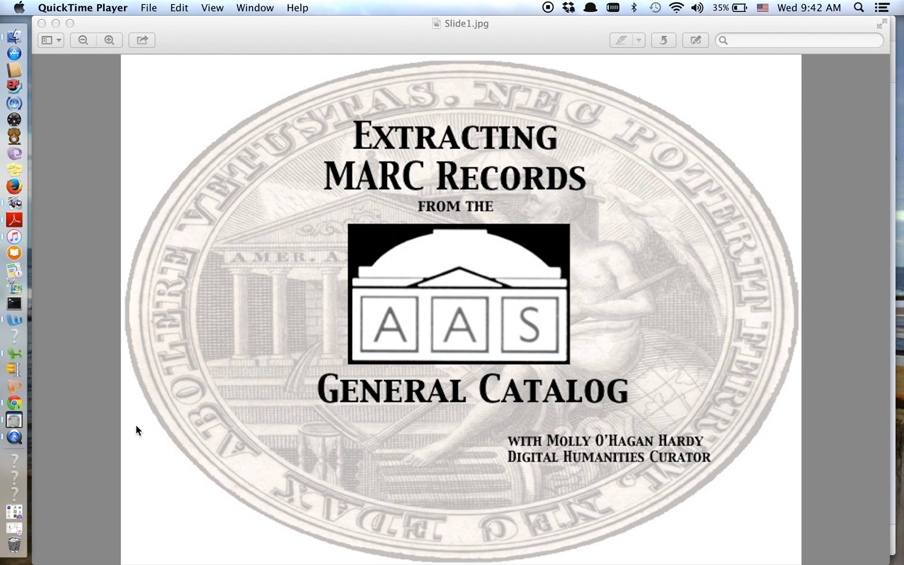
Step: Bring Google Chrome to the front, showing the American Antiquarian Society home page
click(14, 403)
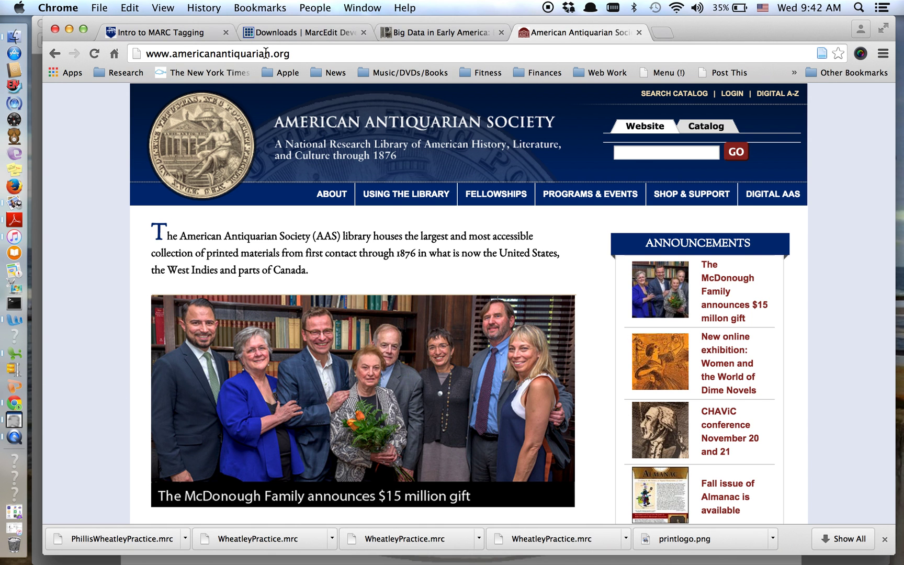
click(303, 33)
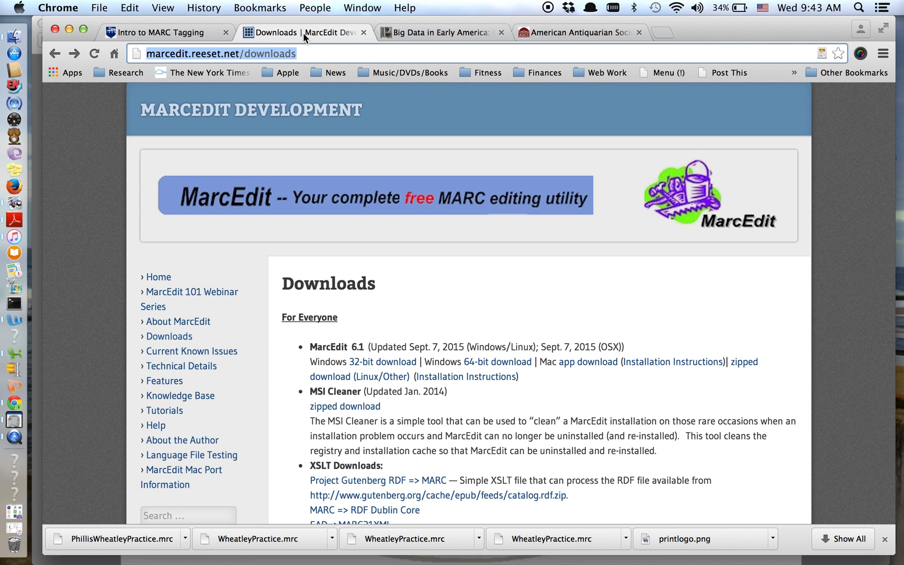
click(588, 35)
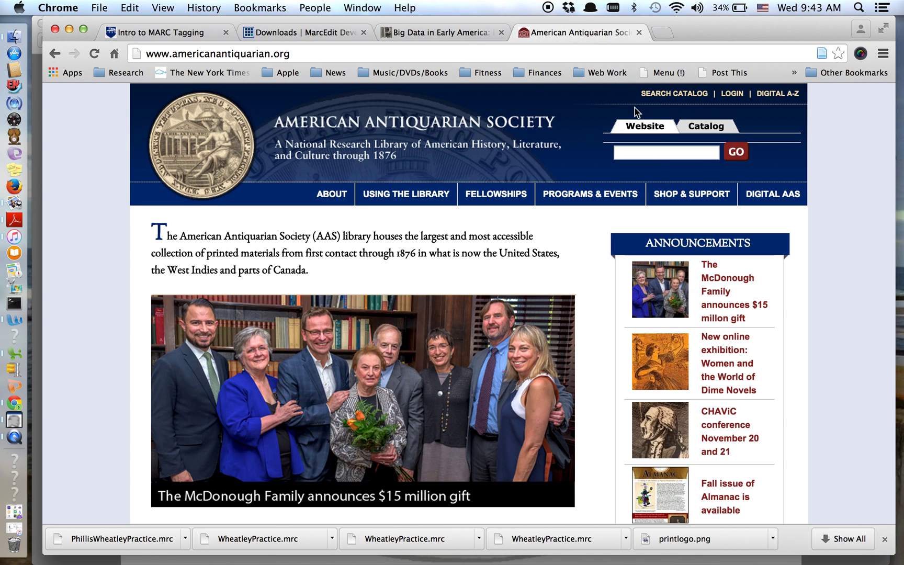
Step: Open the AAS General Catalog Keyword Search form, with its Keyword Search Help in a new tab
click(673, 94)
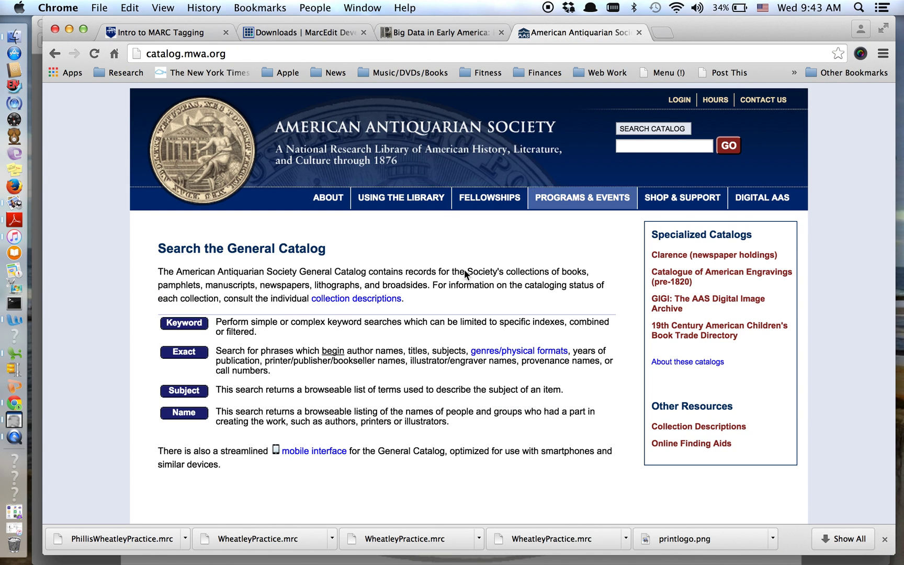
click(196, 329)
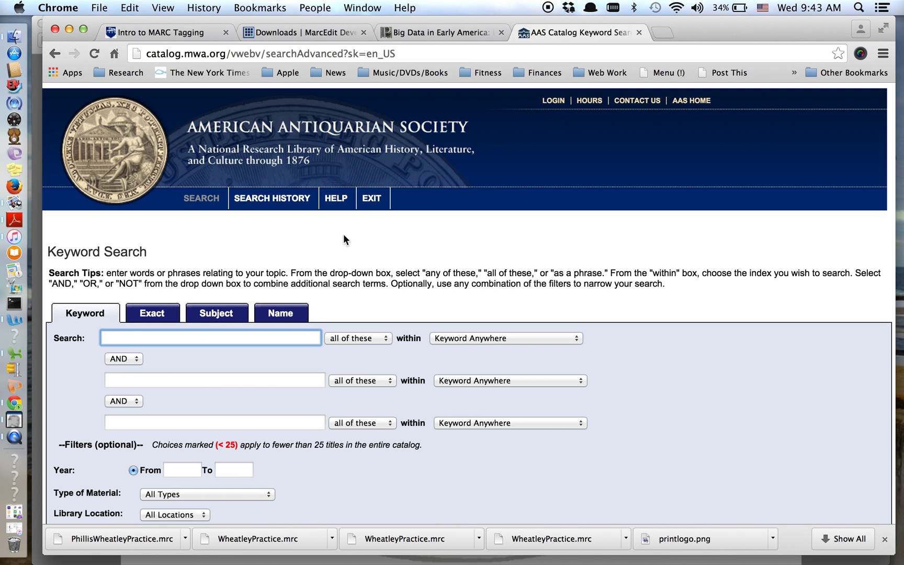
click(337, 198)
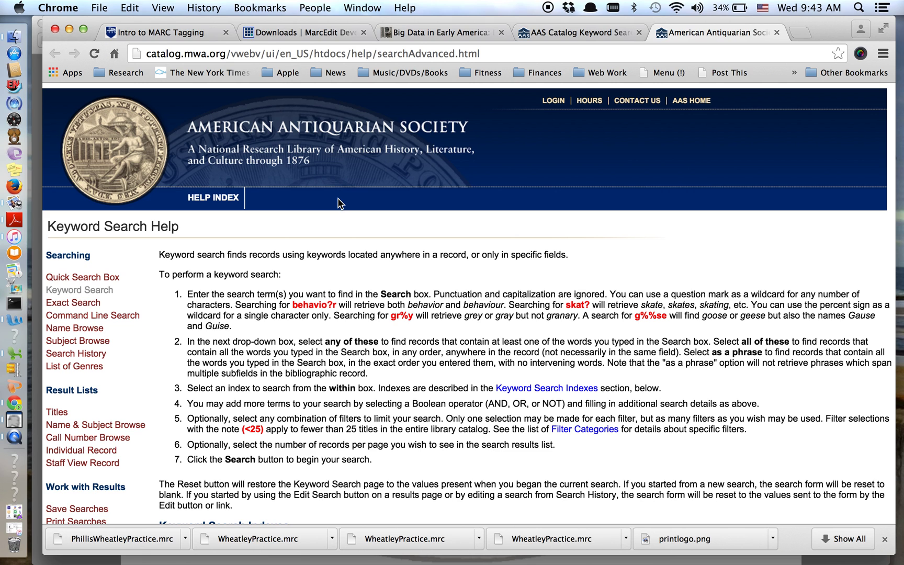
scroll(174, 384, down, 5)
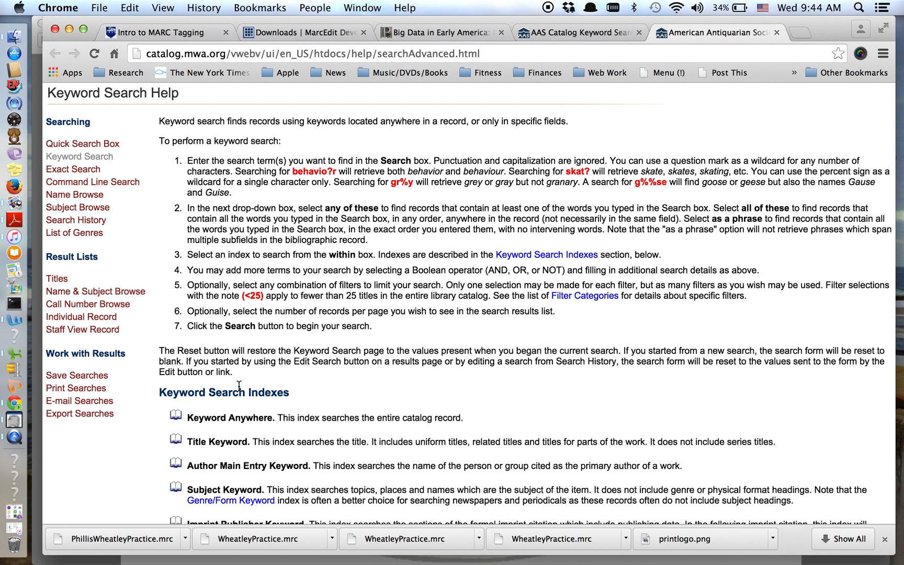
scroll(239, 385, up, 5)
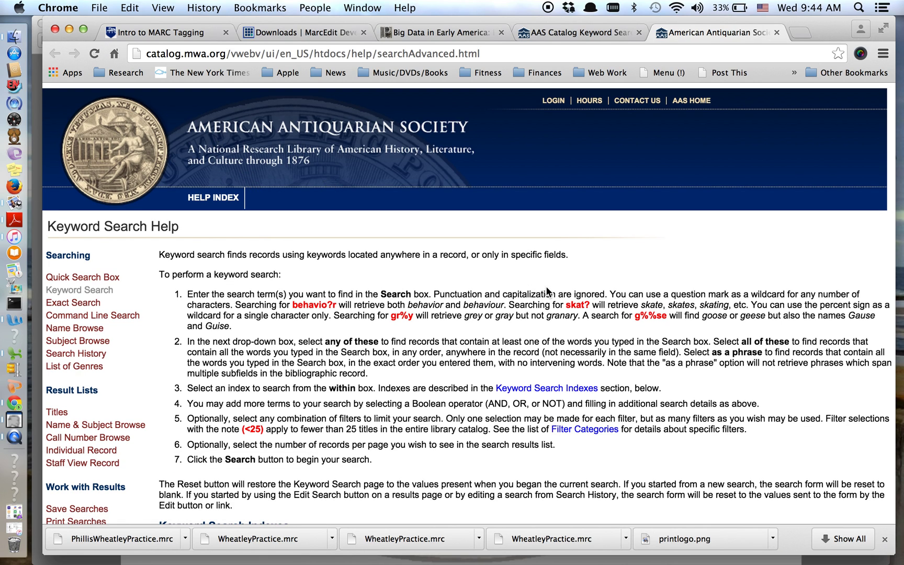
click(67, 7)
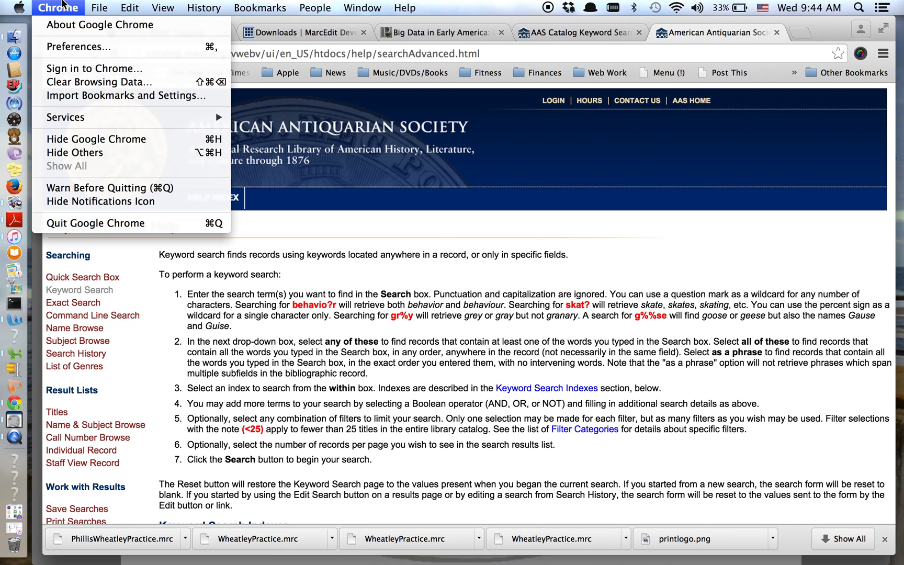
click(59, 47)
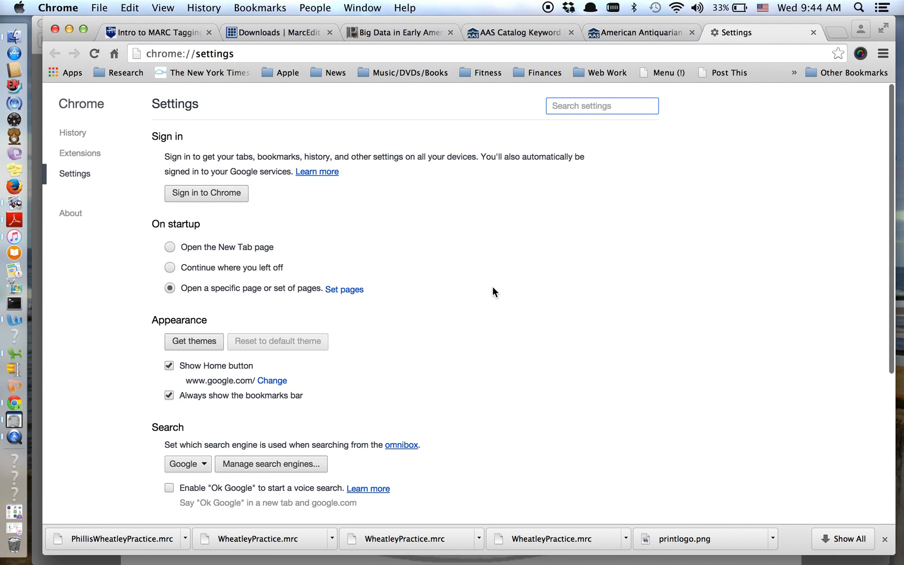
scroll(492, 288, down, 5)
scroll(492, 291, down, 2)
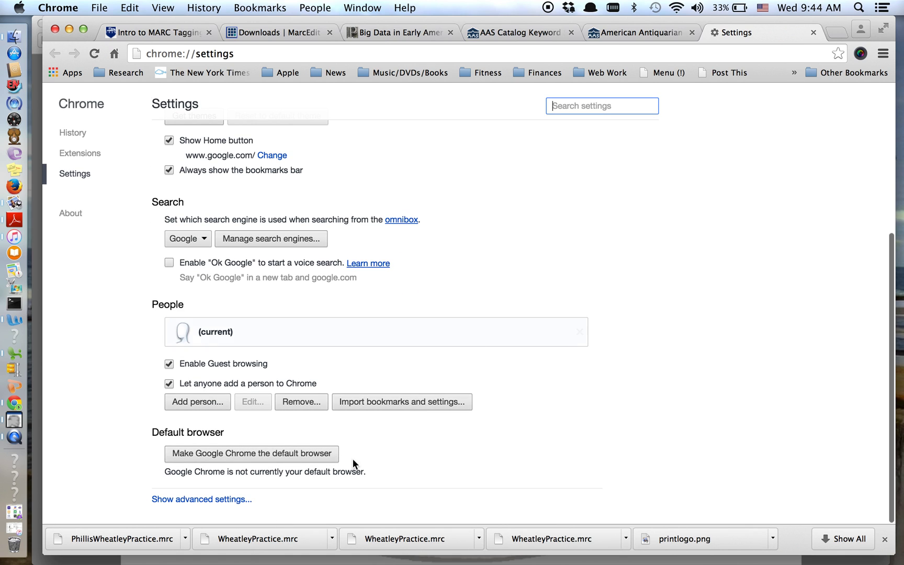
click(212, 501)
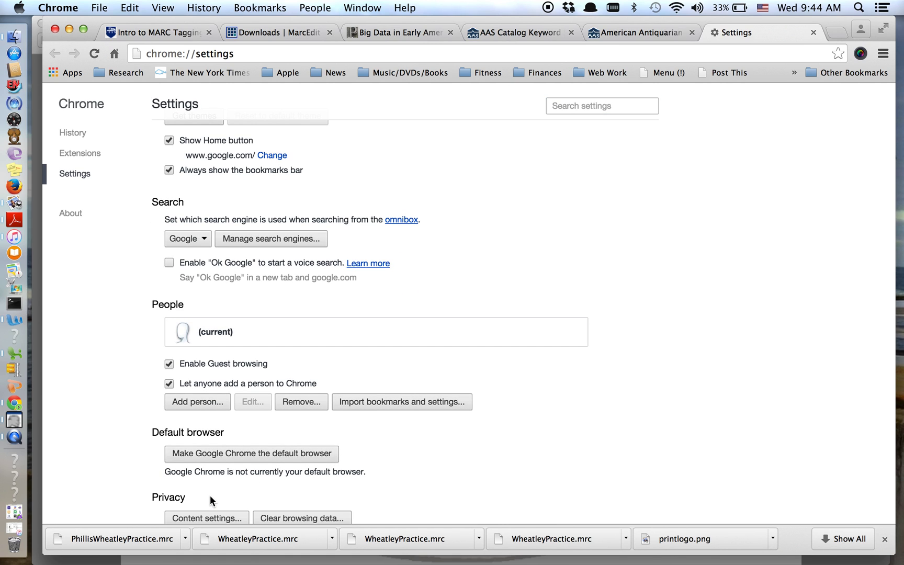
scroll(210, 495, down, 15)
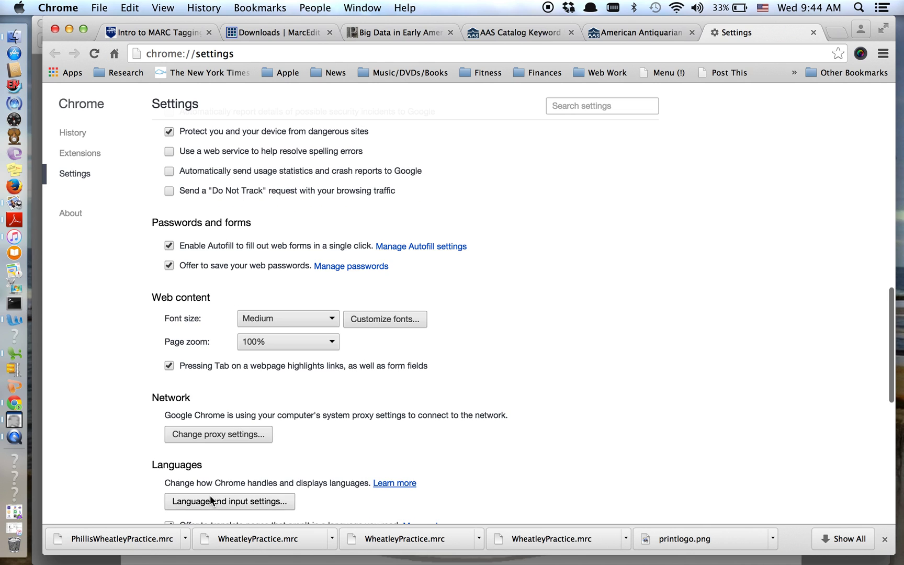
scroll(210, 496, down, 5)
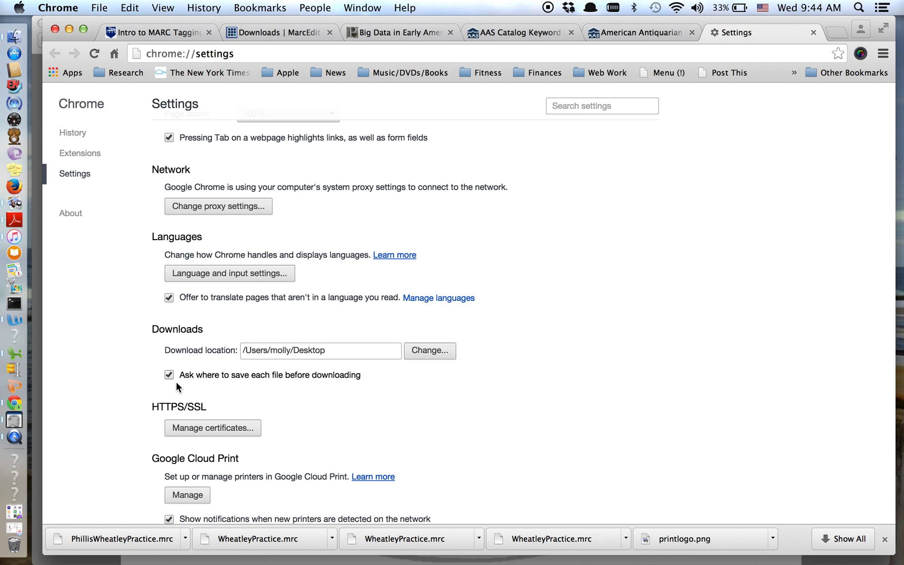
scroll(176, 382, down, 2)
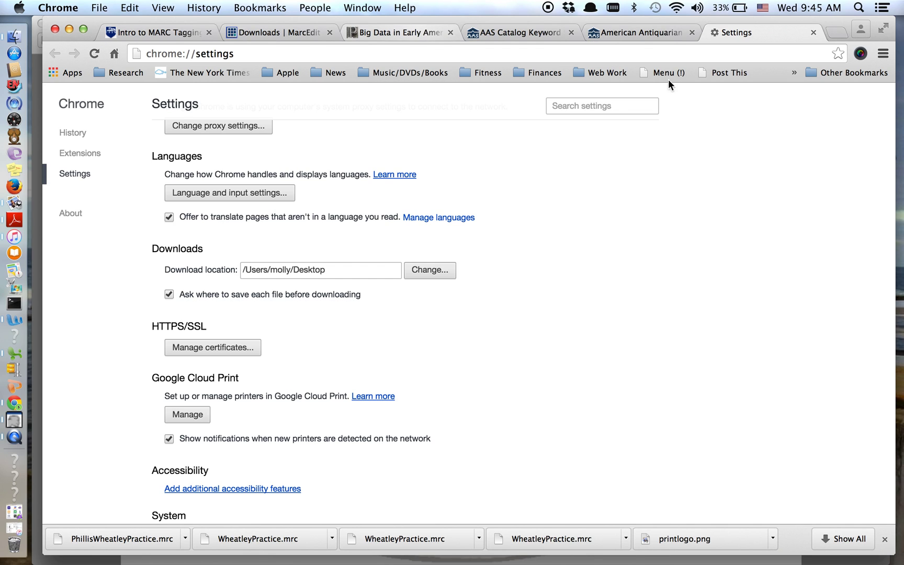
Step: Look over the Big Data in Early America blog post tab, then return to the keyword search form
click(813, 33)
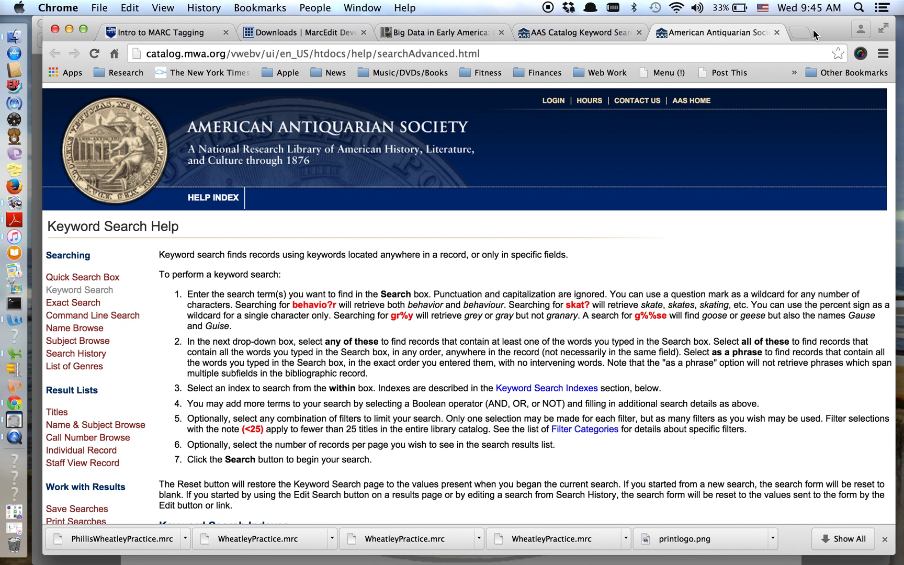
click(581, 33)
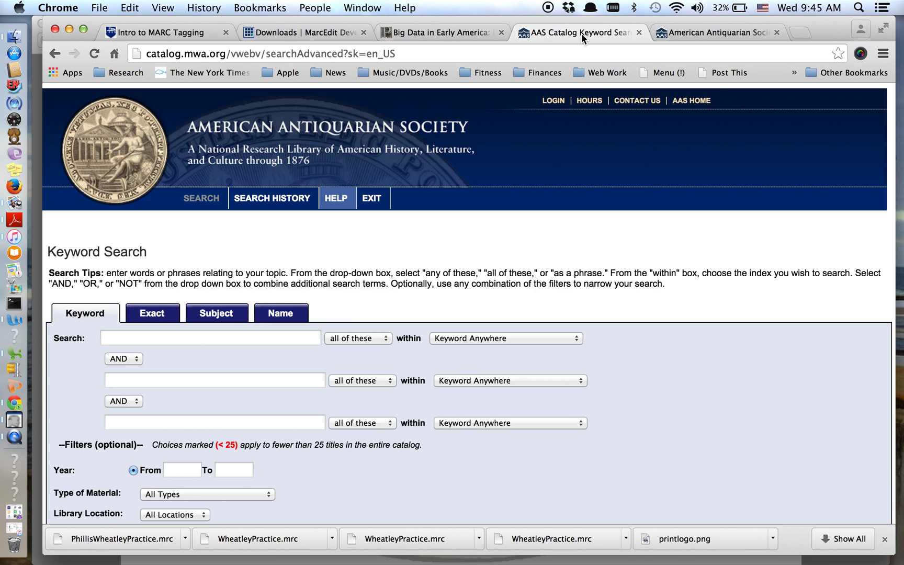
click(459, 33)
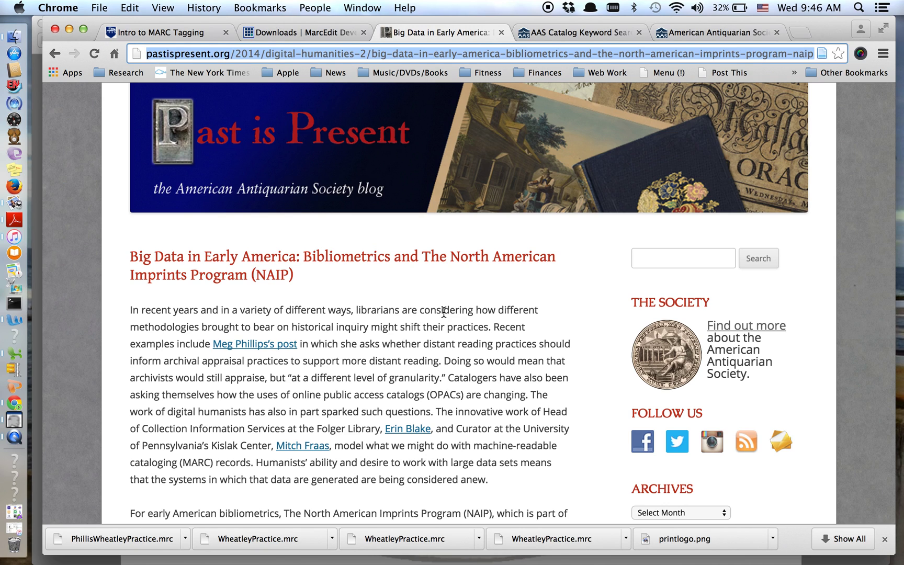
click(568, 30)
Step: Search 'Wheatley, Phillis' in the Author Main Entry Keyword index
click(251, 340)
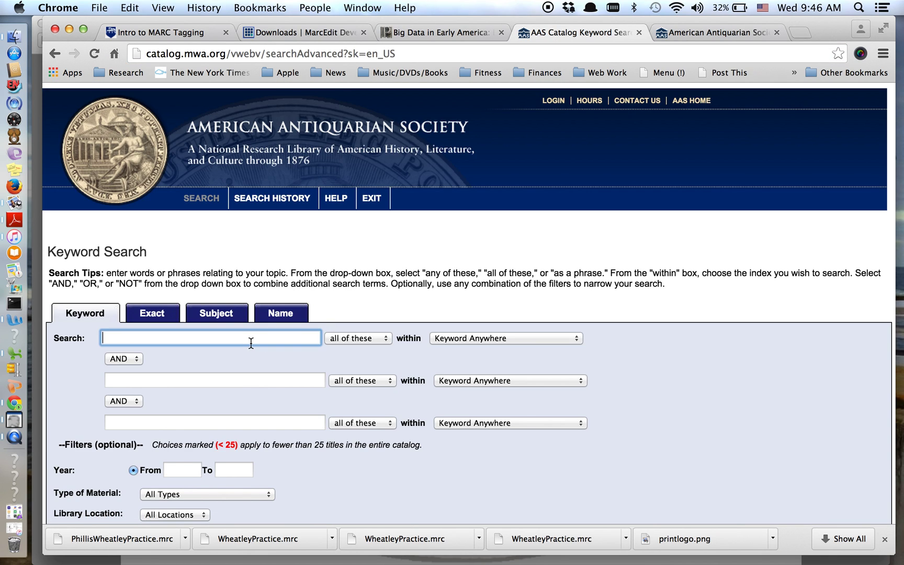
text(Wheatley, Phillis)
click(480, 339)
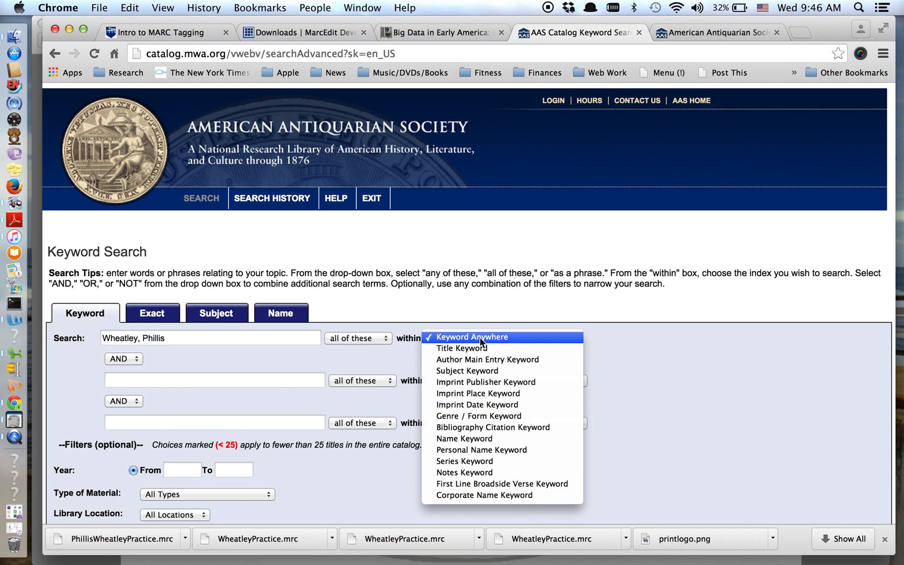
click(462, 359)
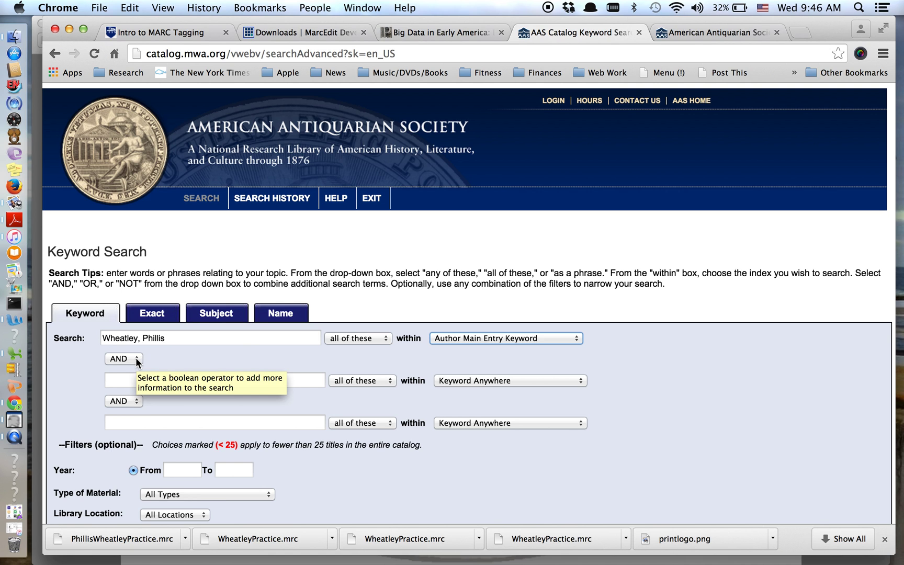
Step: Exclude the terms 'London' and 'BDSDS' using NOT operators
scroll(137, 360, down, 3)
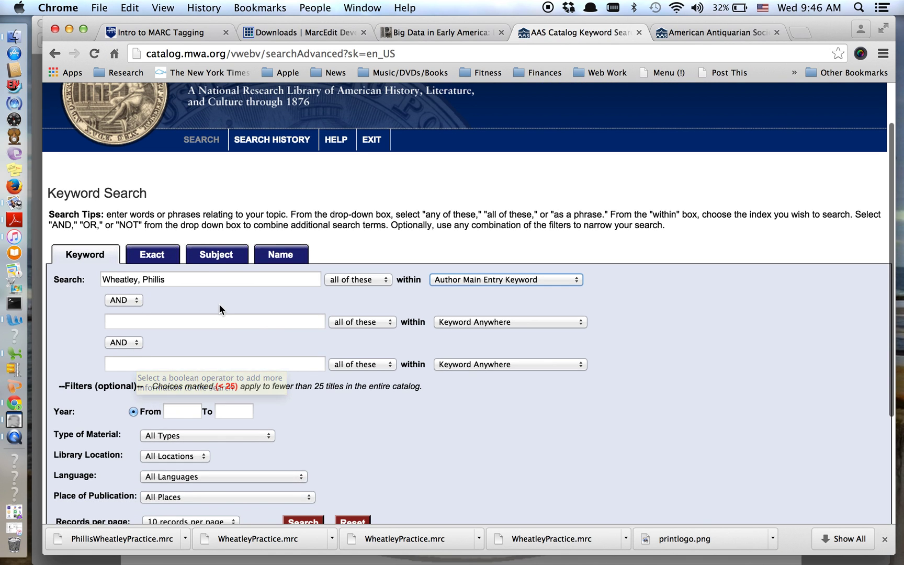
click(119, 299)
click(119, 322)
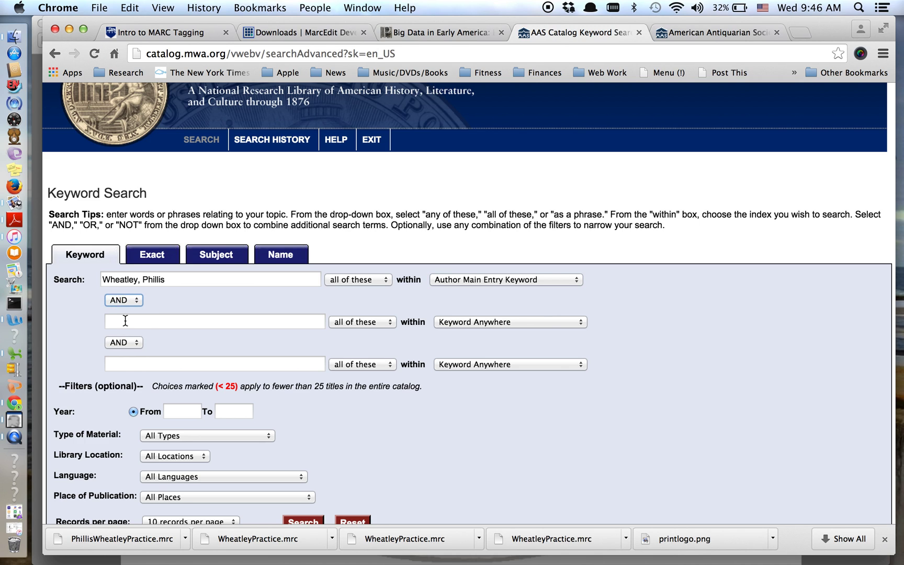
click(127, 321)
text(London)
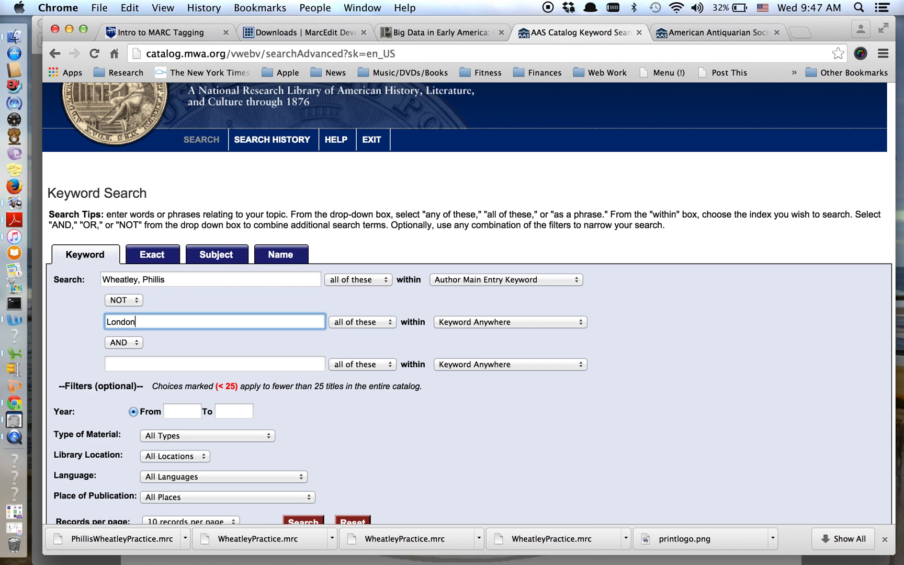
click(128, 345)
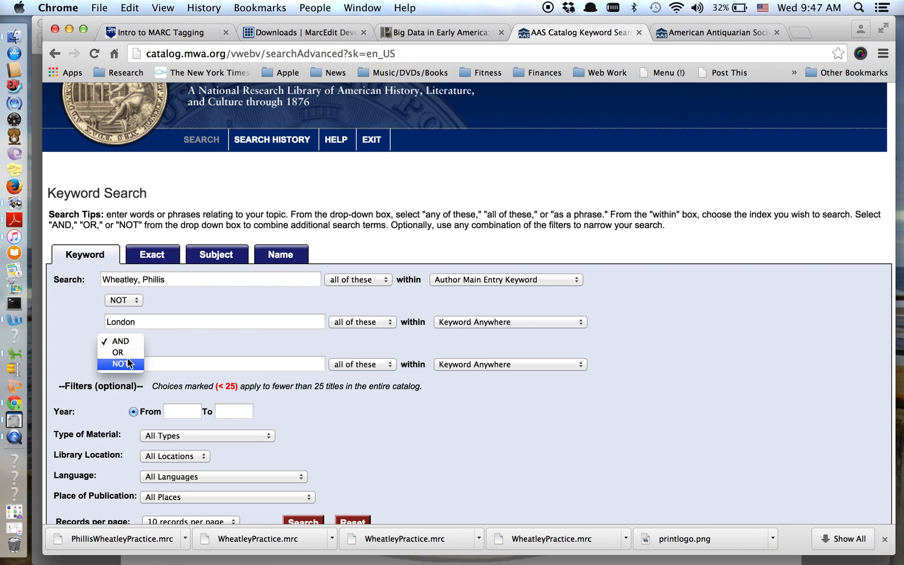
click(120, 364)
click(159, 365)
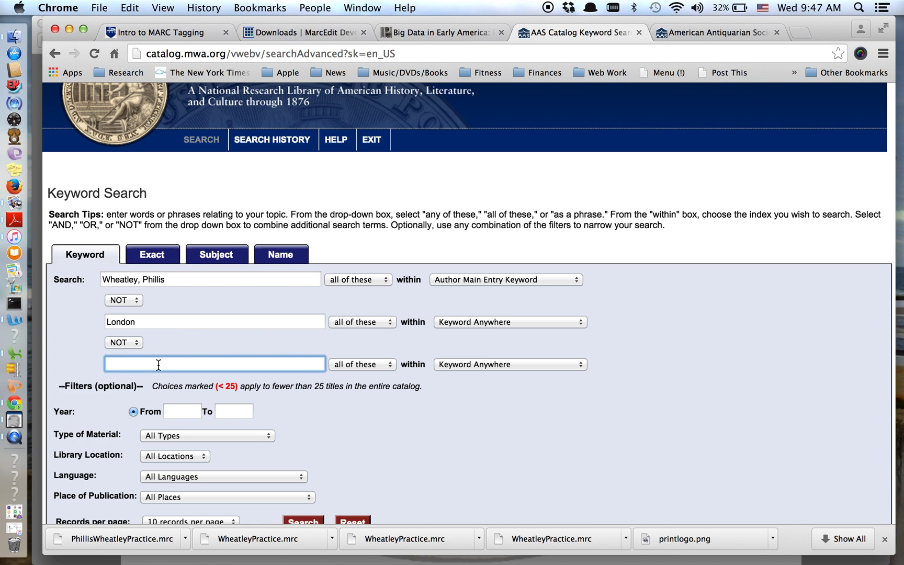
text(BDSDS)
Step: Limit publication years to 1770–1820 and keep All Locations as the library location
scroll(451, 303, down, 1)
scroll(104, 308, down, 5)
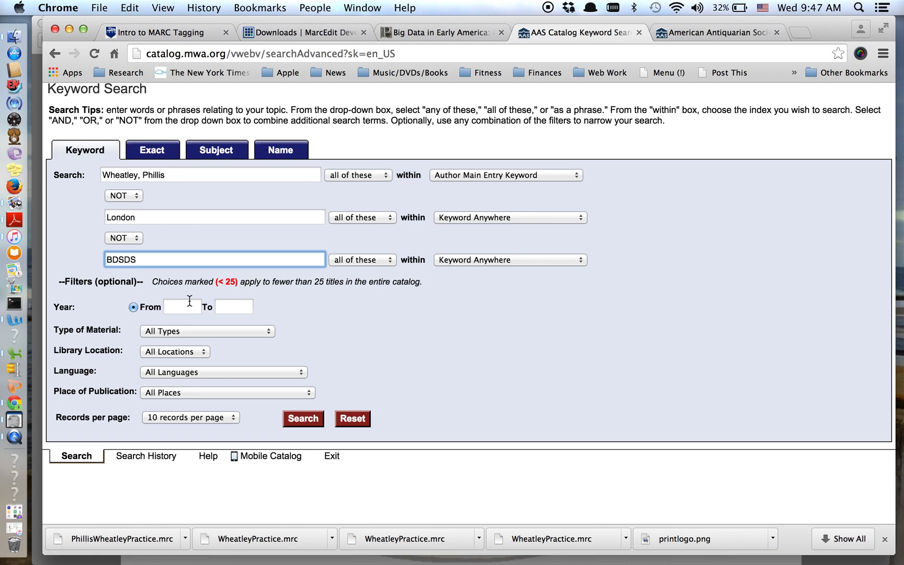
click(183, 305)
text(1770)
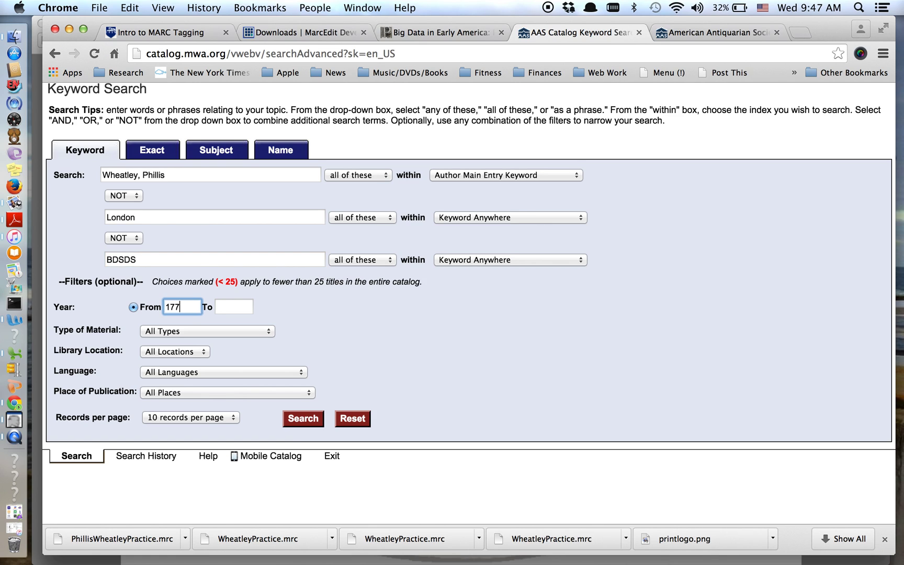
key(Tab)
text(1820)
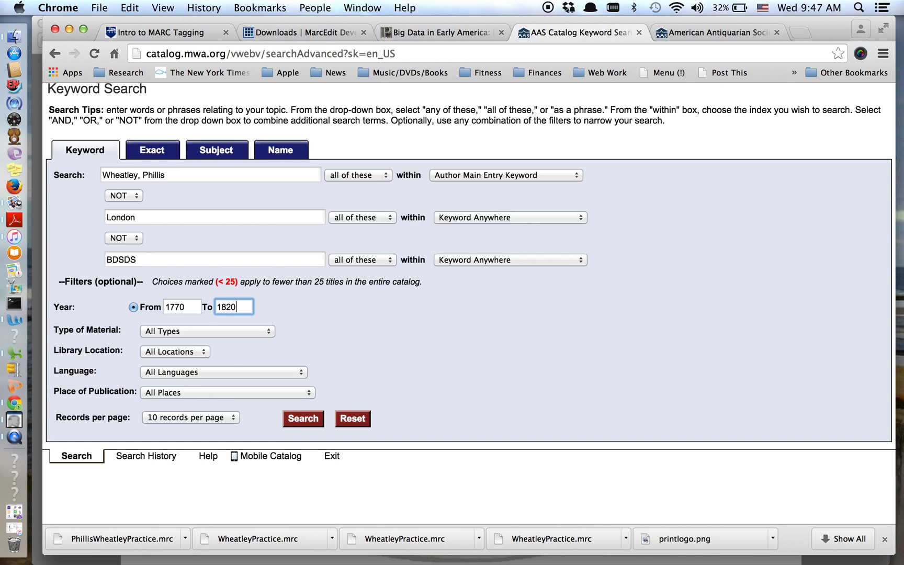
click(196, 351)
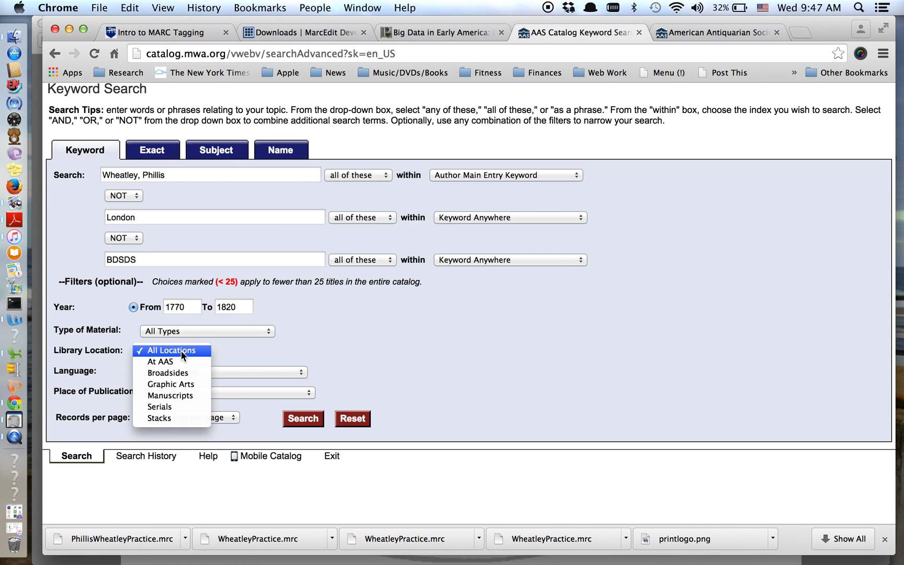
click(181, 350)
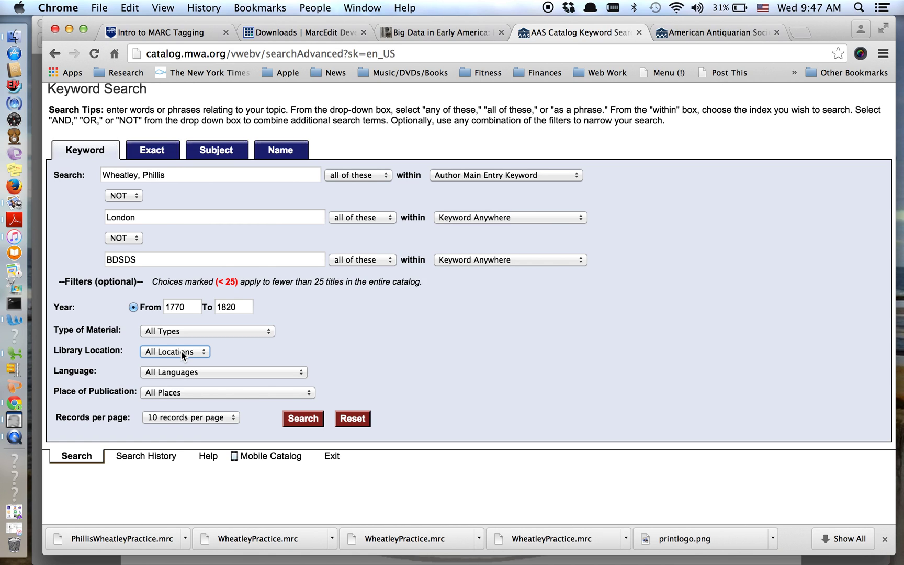
Step: Run the year-limited Wheatley search and review the 8 results
click(300, 424)
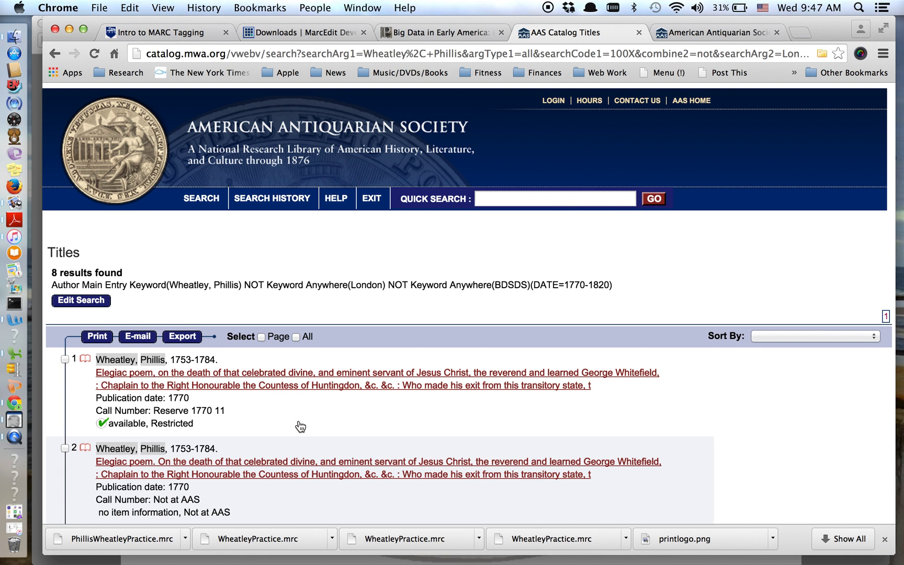
scroll(299, 426, down, 3)
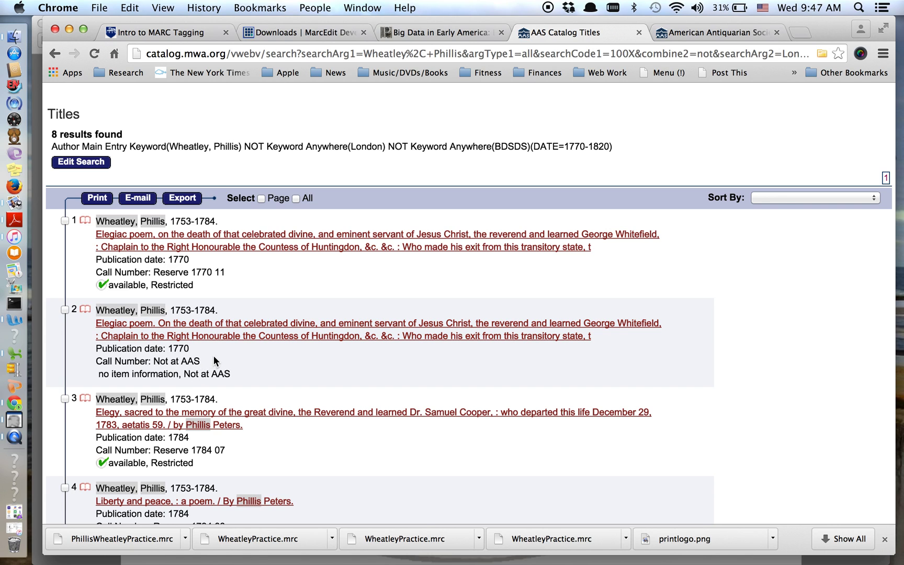
drag(214, 362, 157, 362)
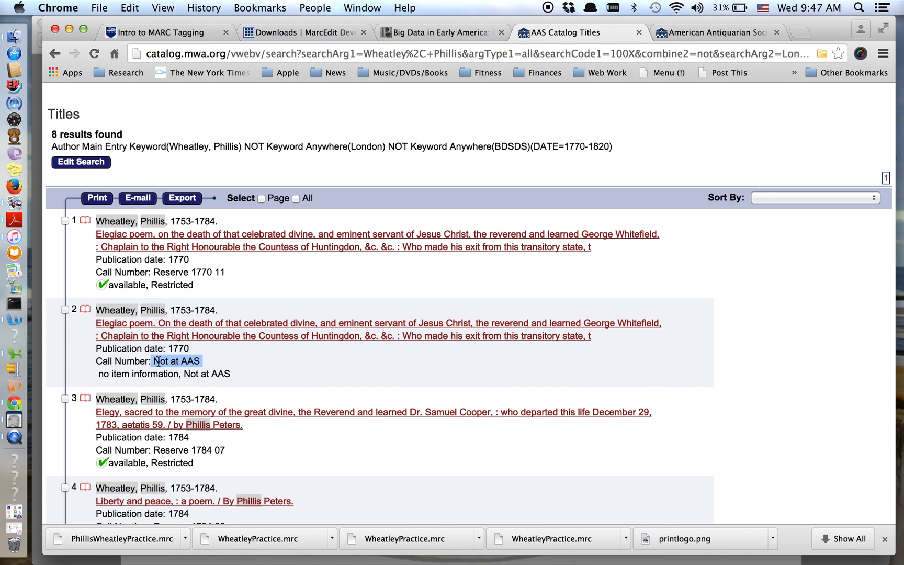
Step: View the full record for result 2, Wheatley's 1770 'An elegiac poem', including its imprint
click(225, 340)
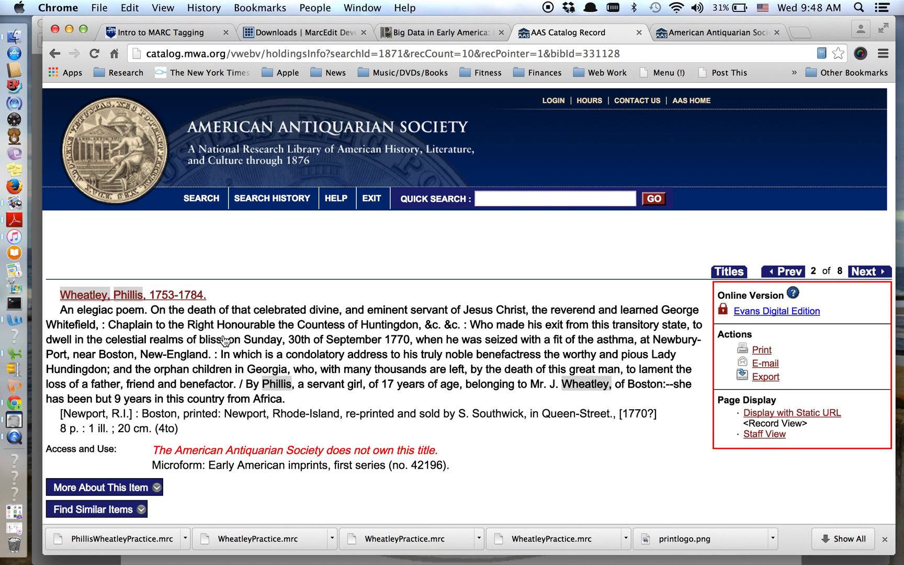
scroll(225, 341, down, 3)
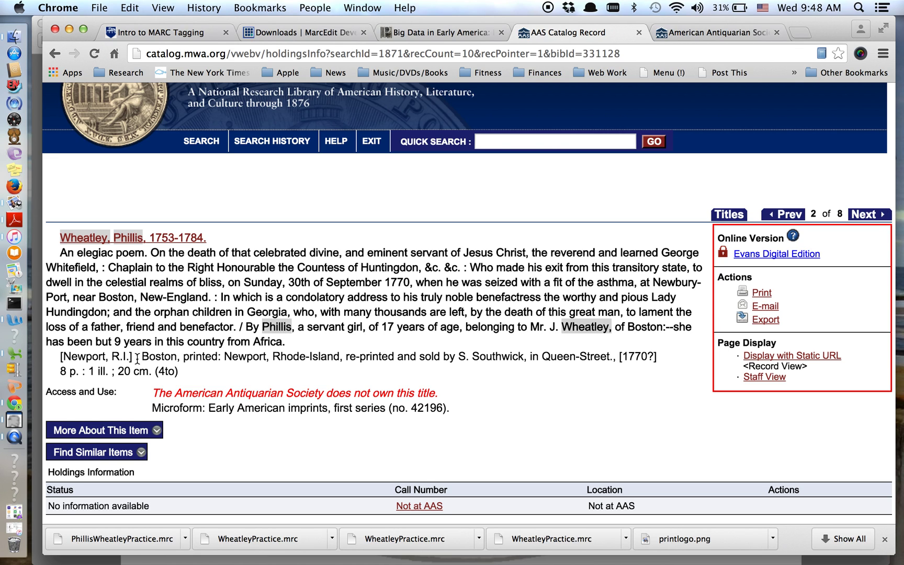
drag(138, 359, 58, 359)
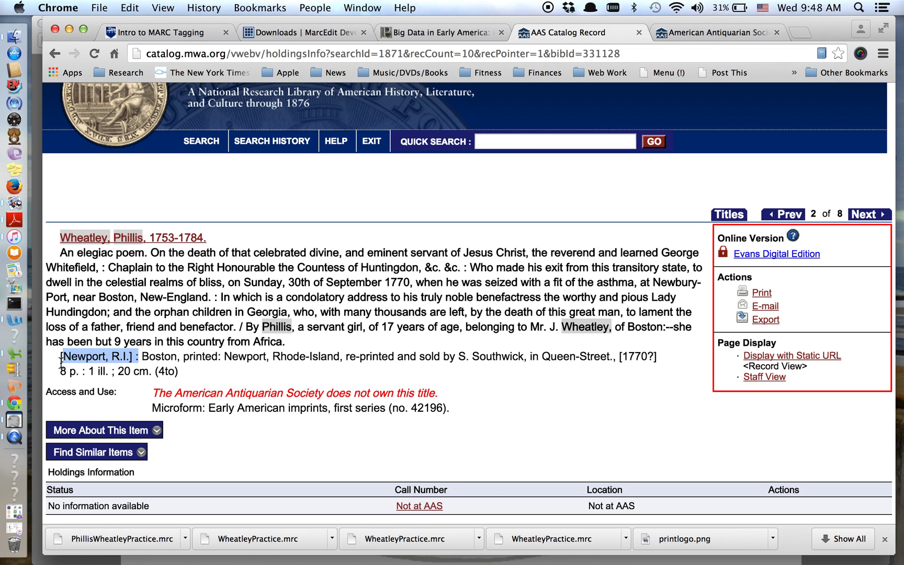
click(140, 354)
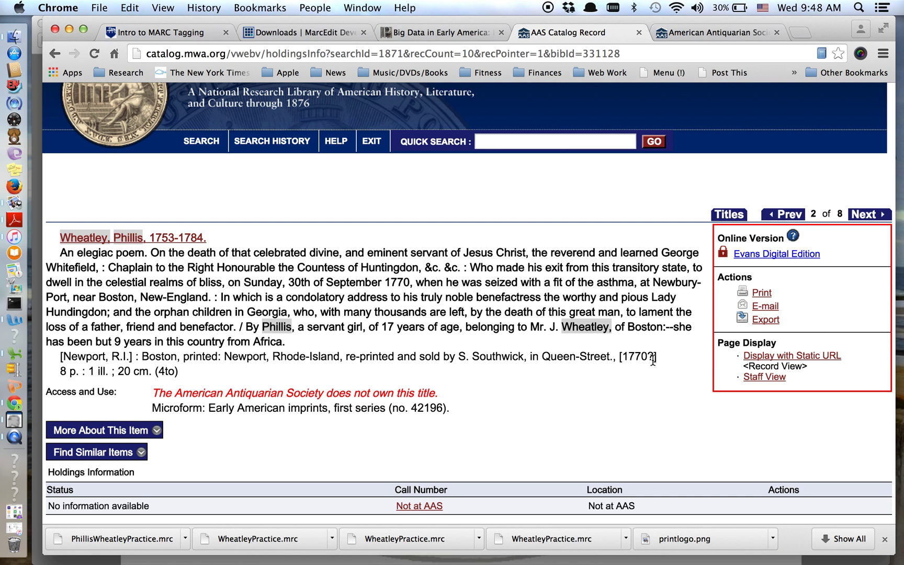
scroll(653, 360, up, 2)
scroll(651, 362, down, 4)
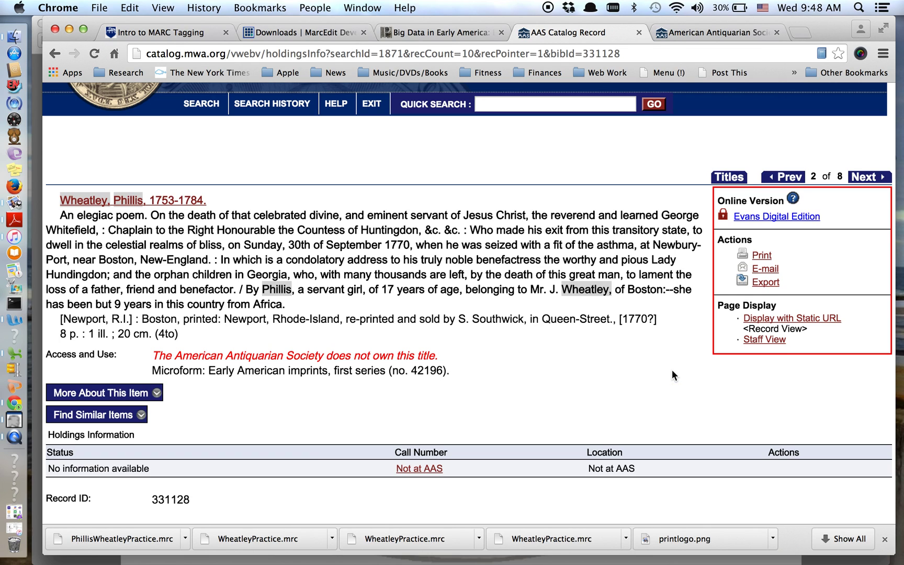
Step: Select all 8 Wheatley results for export in Raw MARC (MARC-8 character set) format
click(727, 177)
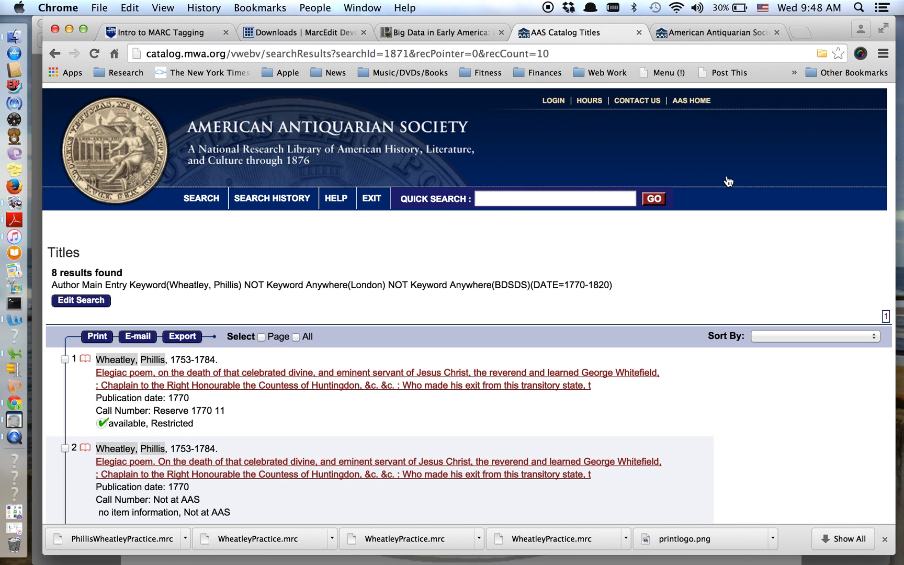
click(296, 337)
click(183, 338)
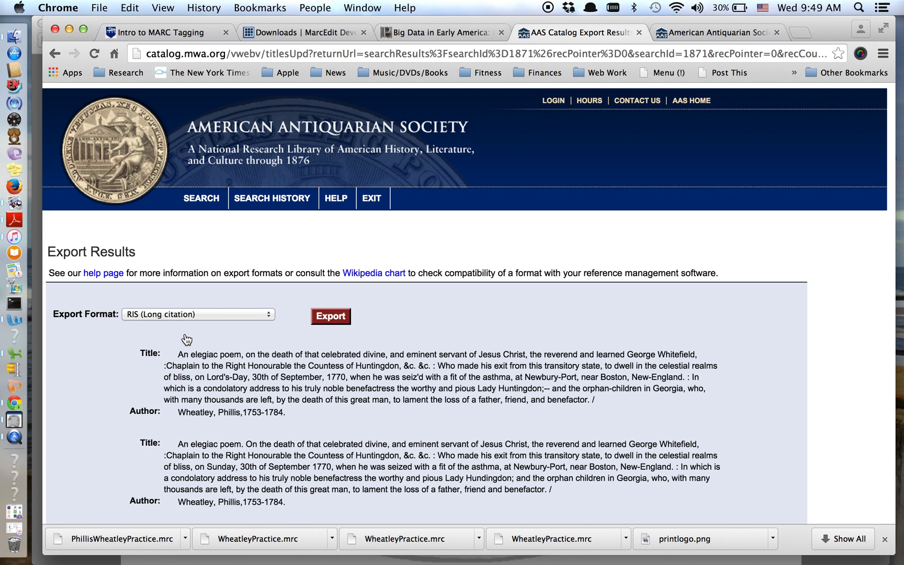
scroll(187, 340, down, 5)
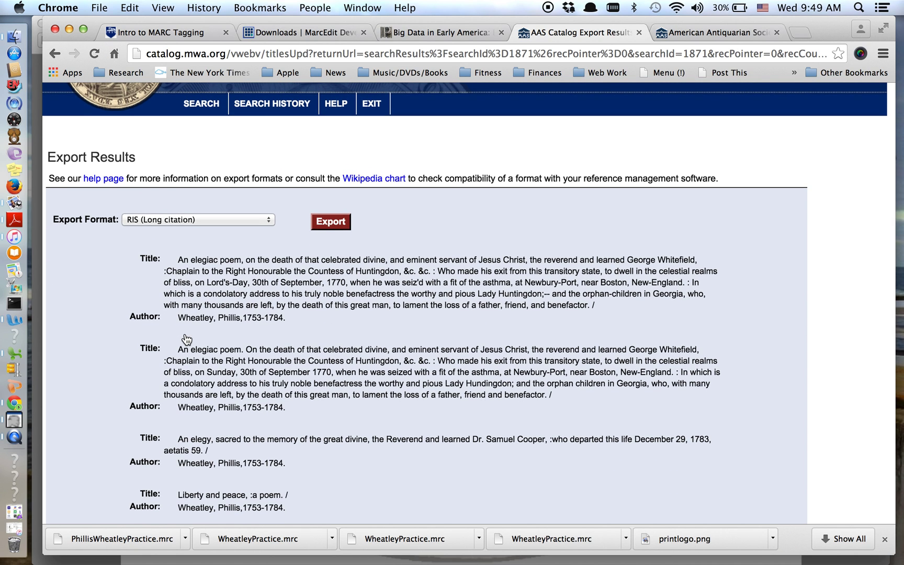
click(221, 165)
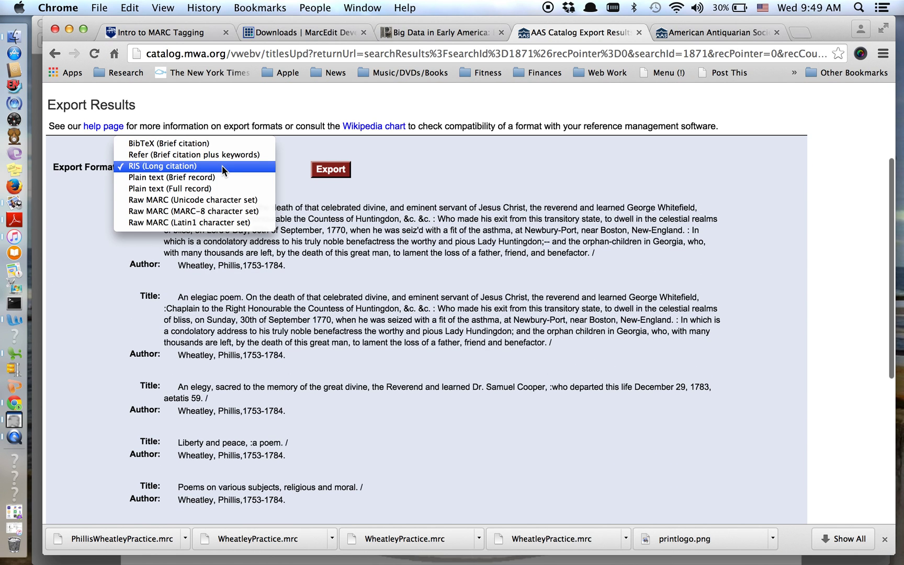
click(221, 211)
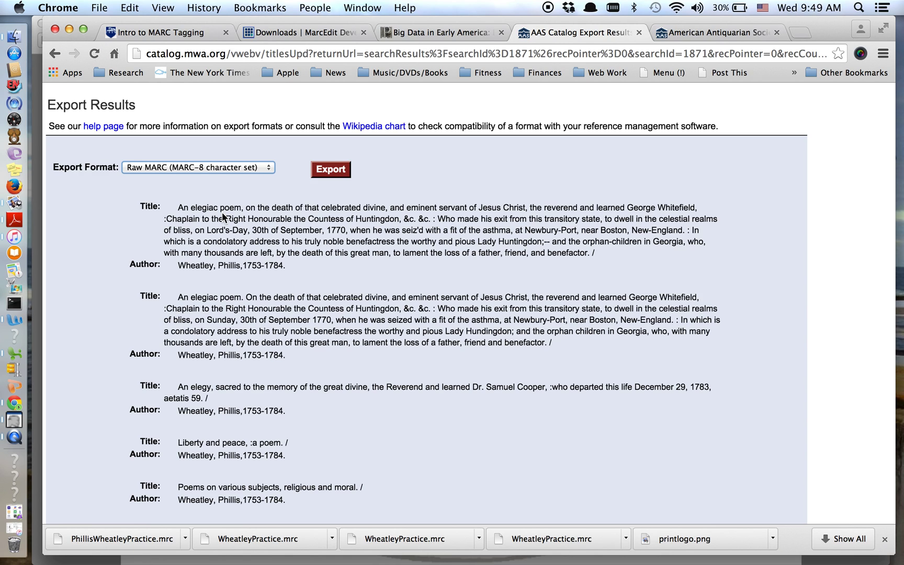
Step: Save the exported records as PW_Practice.mrc in Desktop > Wheatley Practice, keeping the .mrc extension
click(337, 176)
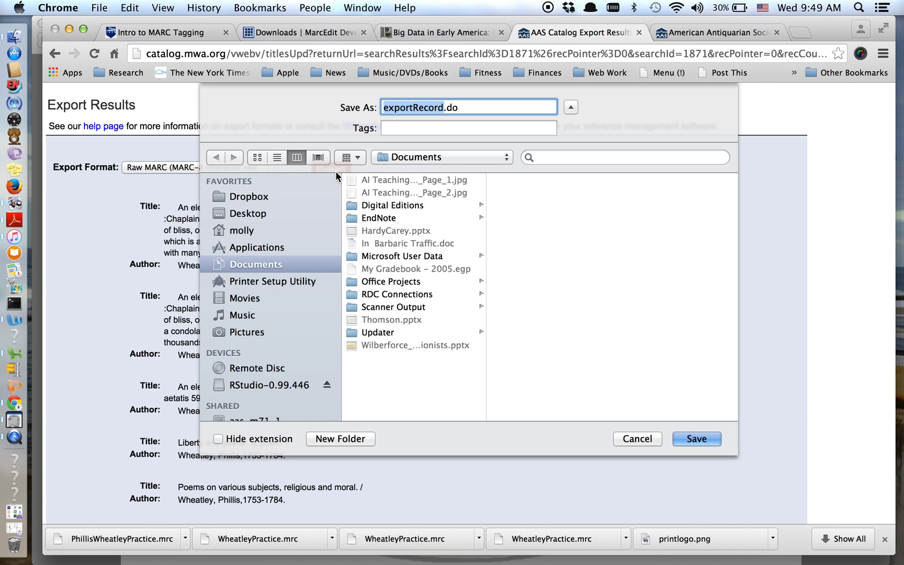
text(PW)
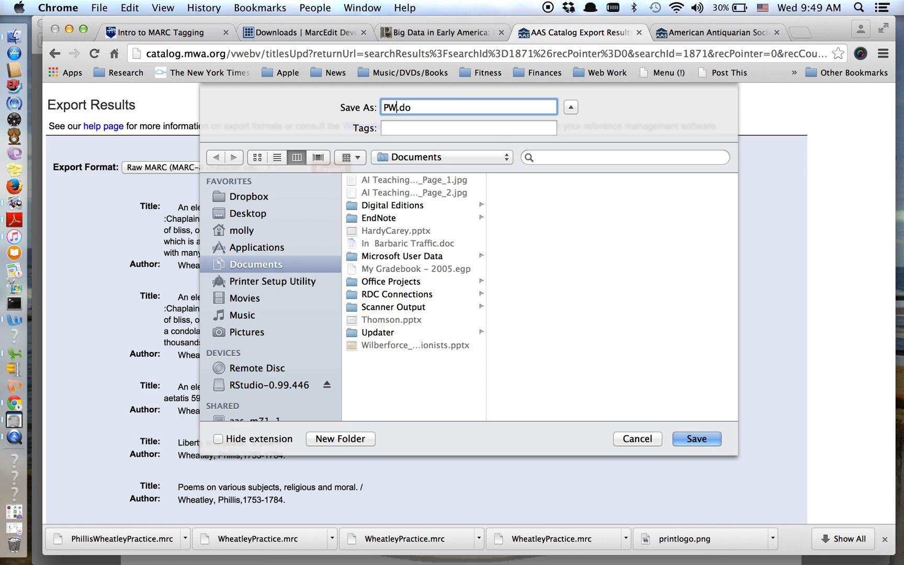
text(_Practice)
drag(456, 107, 435, 109)
text(mrc)
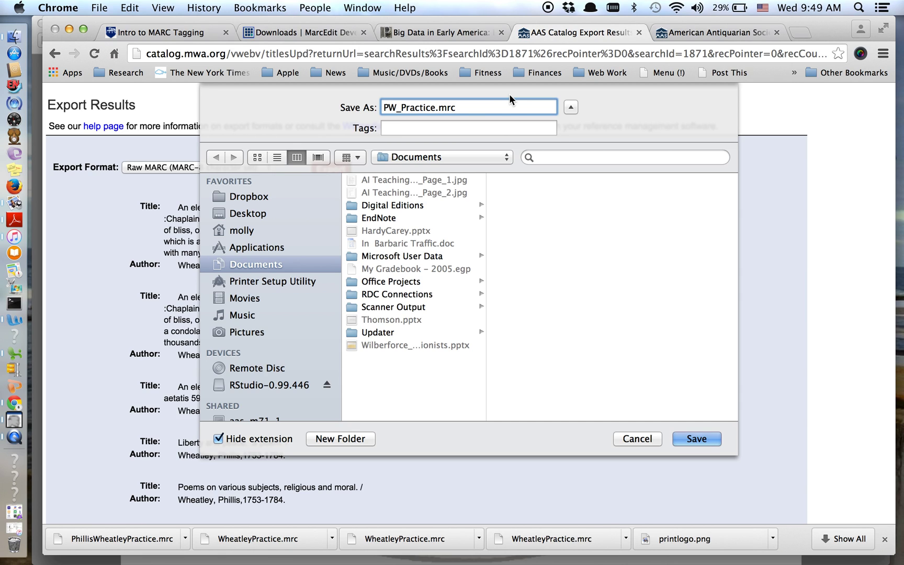
click(454, 158)
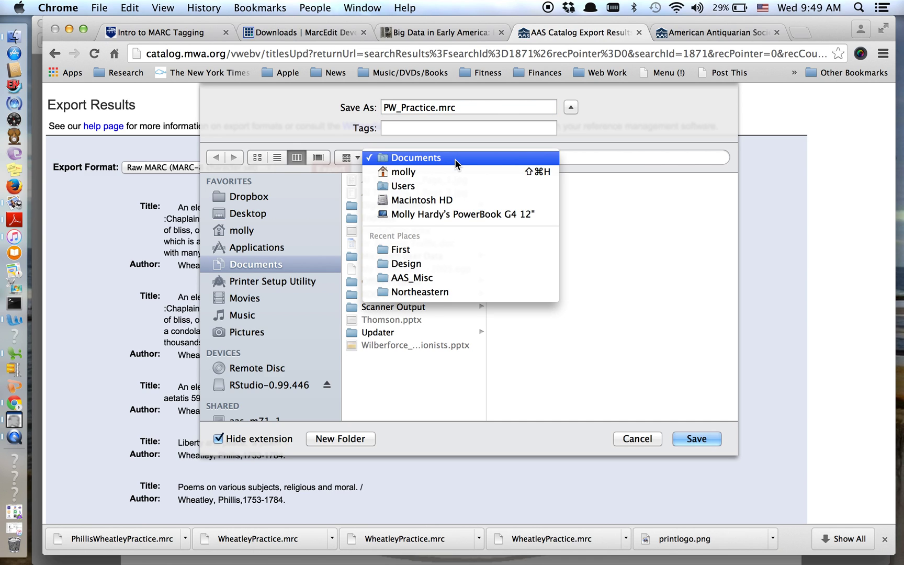
click(647, 246)
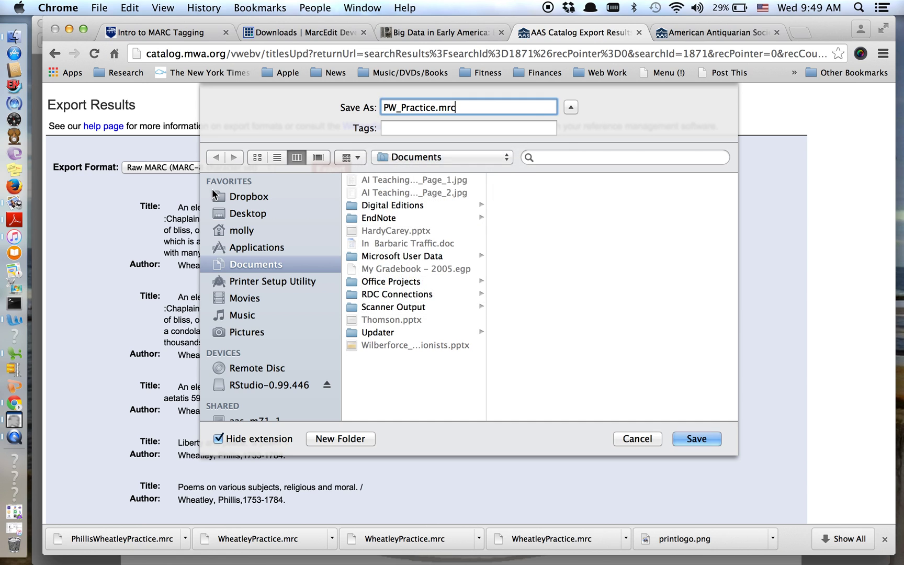
click(237, 214)
scroll(419, 238, down, 5)
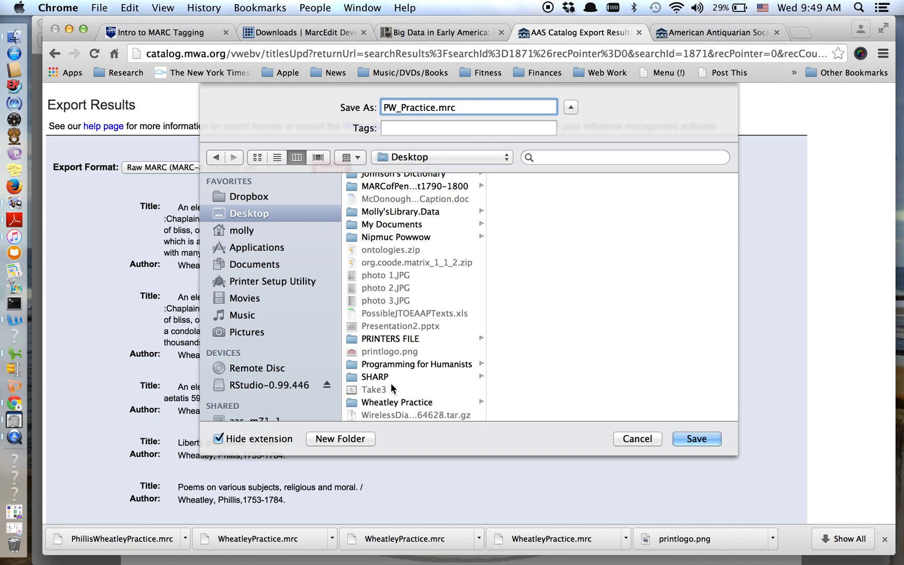
click(397, 402)
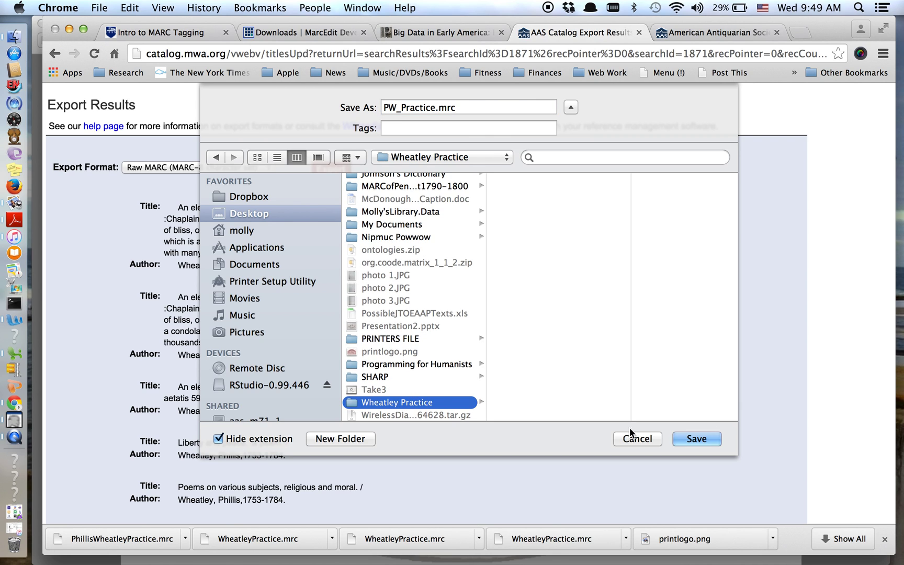
click(695, 441)
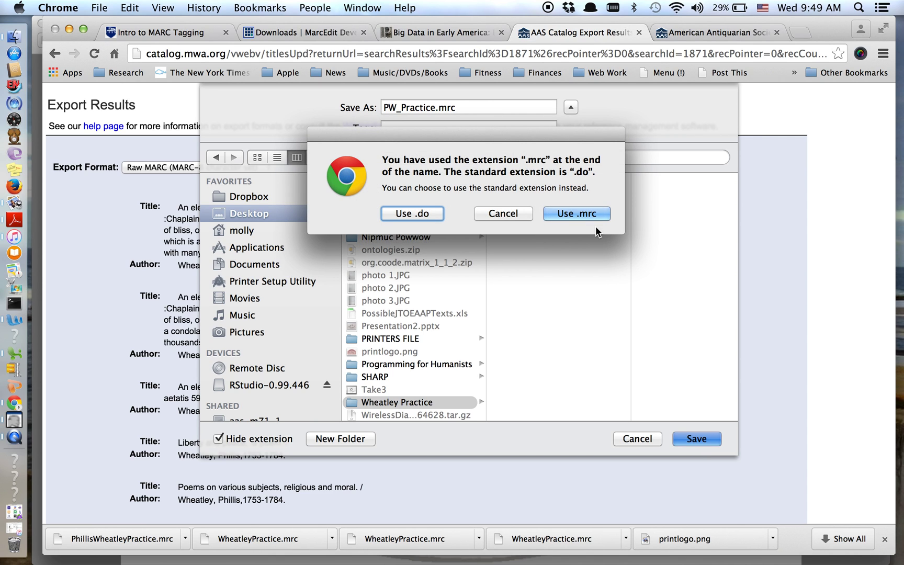
click(579, 212)
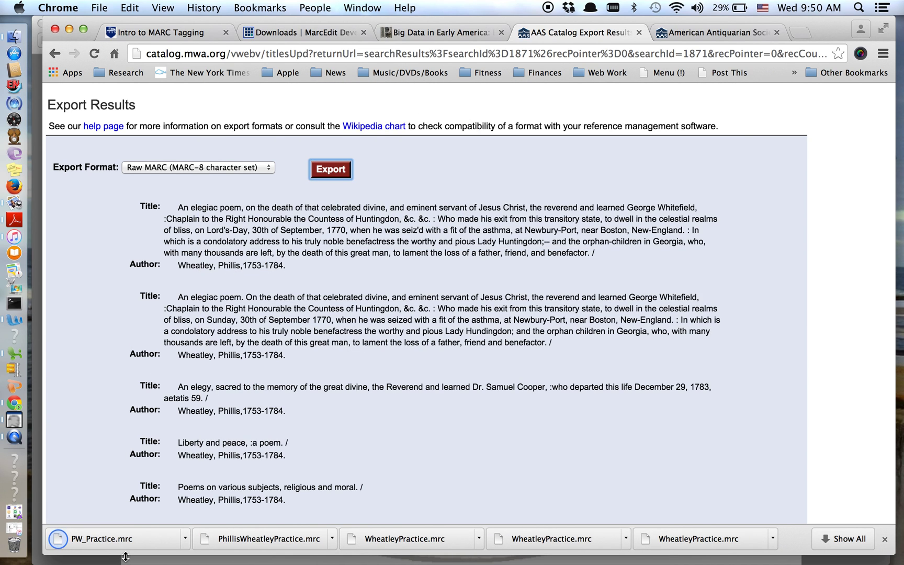
Step: Launch MarcEdit's Tools > Export > Export Tab Delimited Records utility and browse for a source file
click(19, 425)
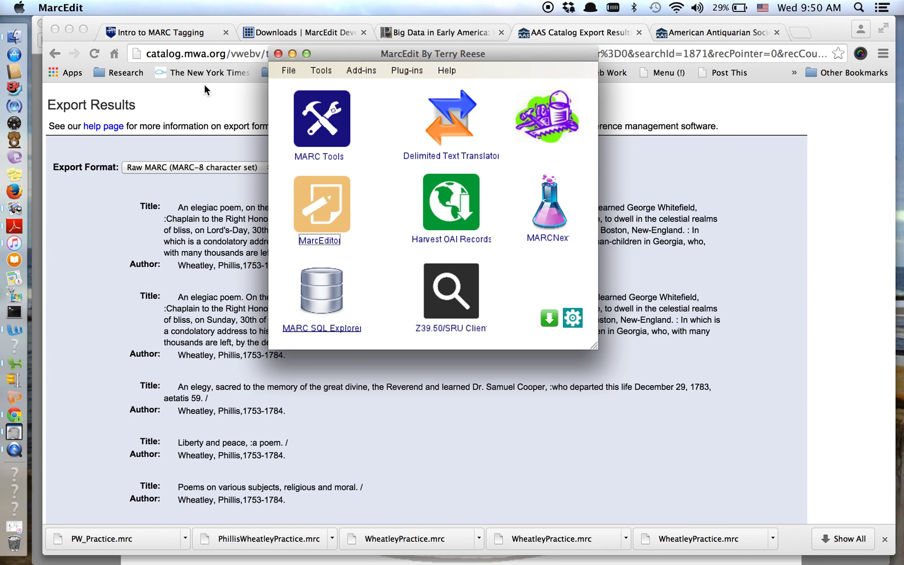
click(314, 64)
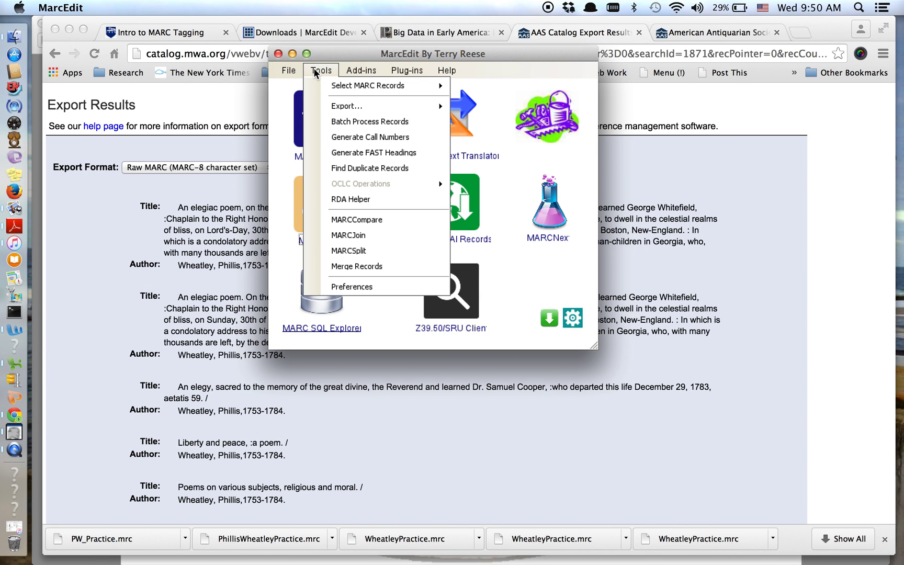
mouse_move(326, 102)
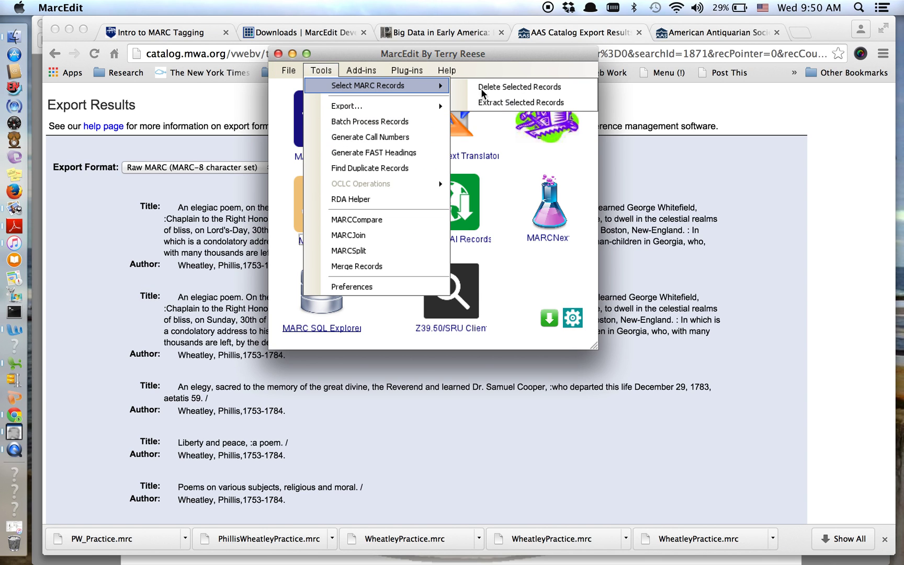
click(481, 109)
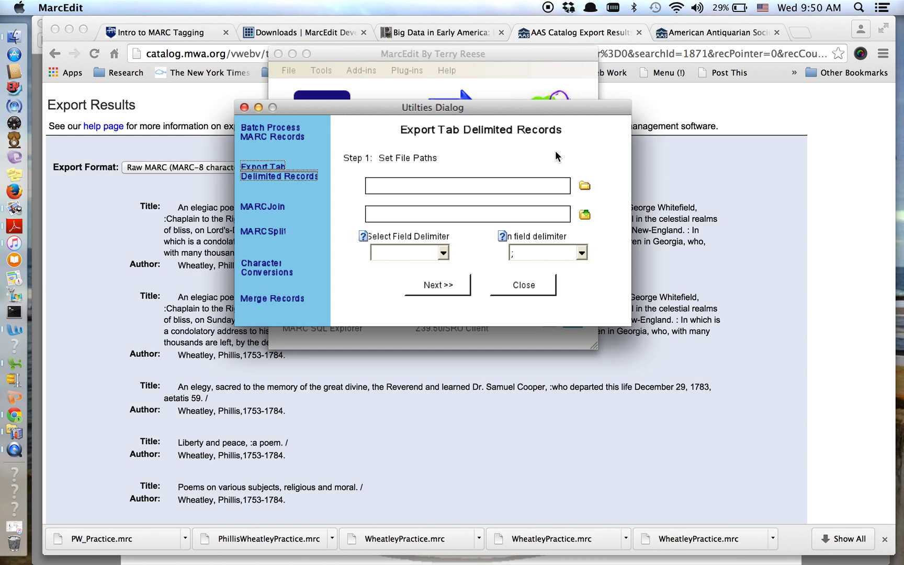
click(587, 189)
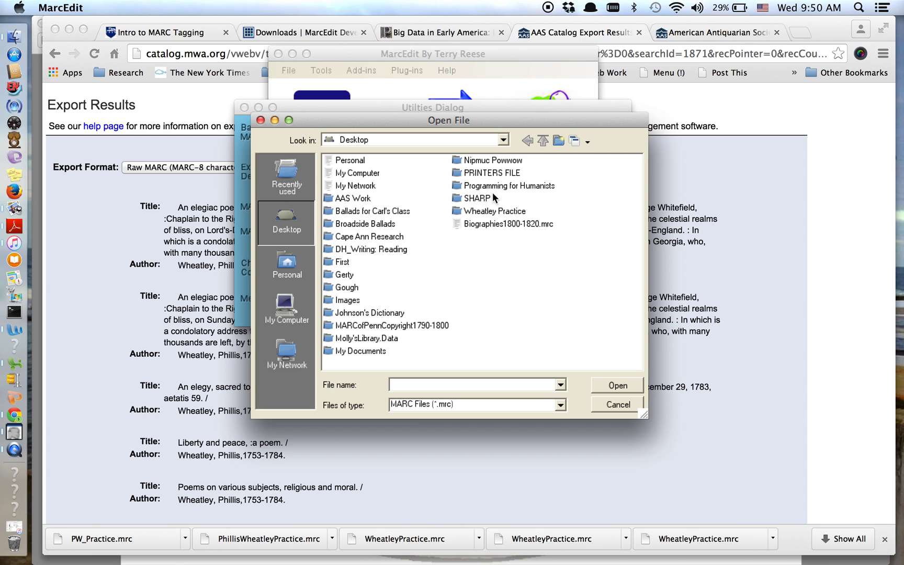
Step: Choose PW_Practice.mrc from the Wheatley Practice folder as the source MARC file
double_click(483, 211)
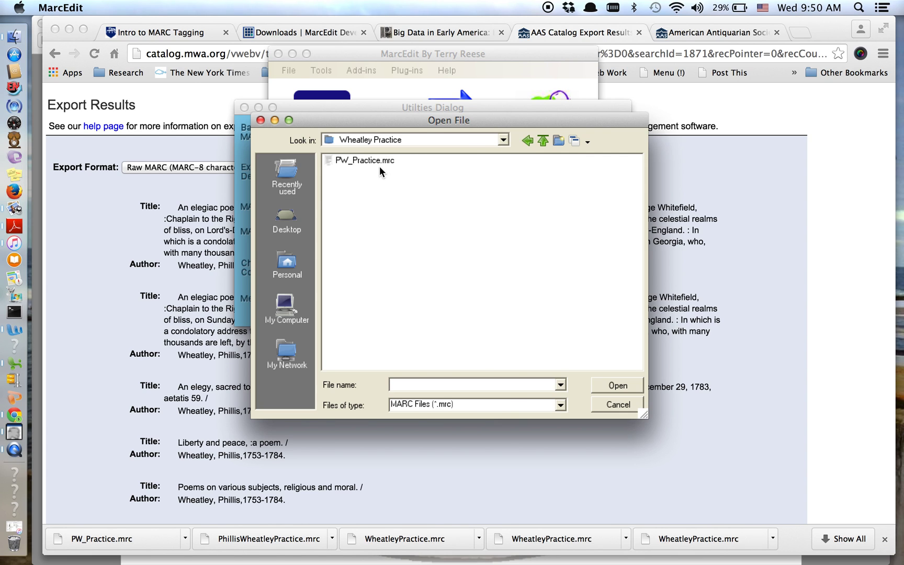
click(560, 404)
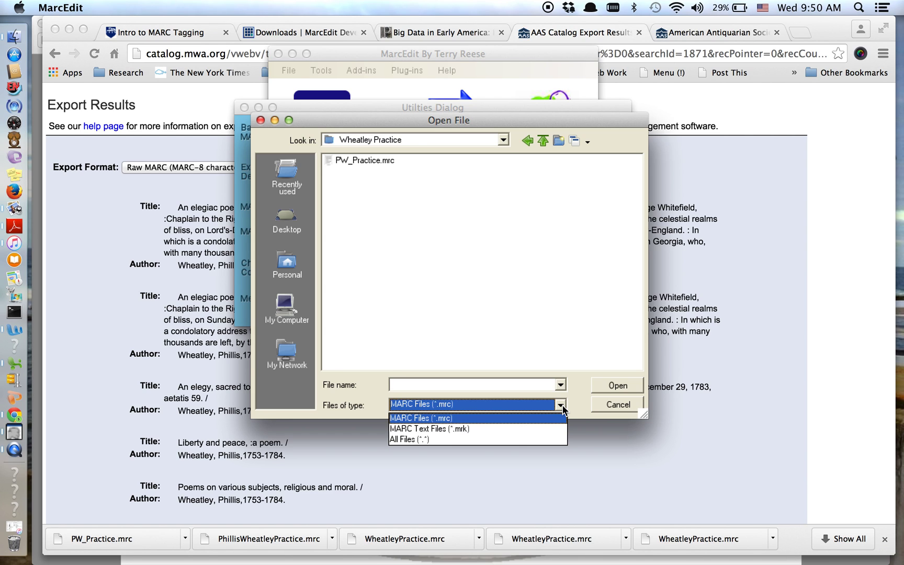
click(561, 406)
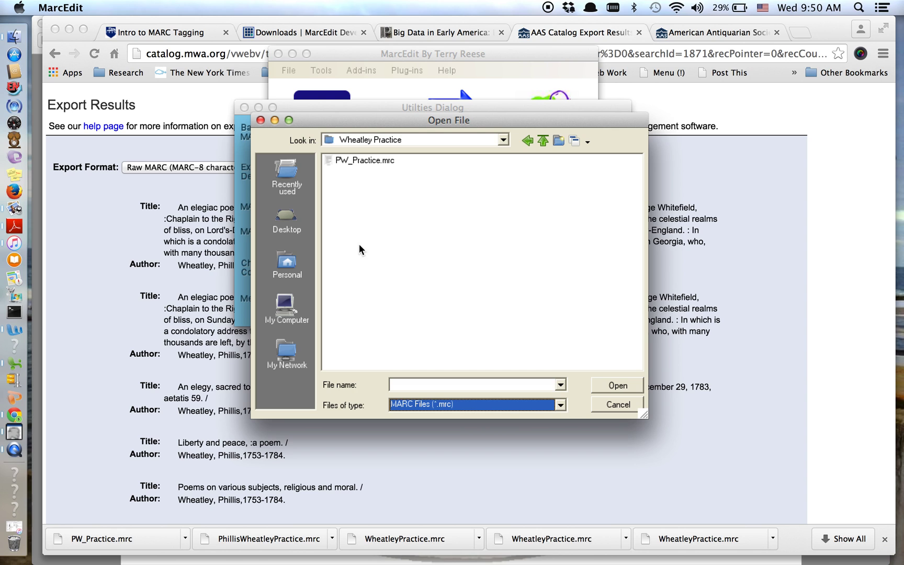
click(337, 163)
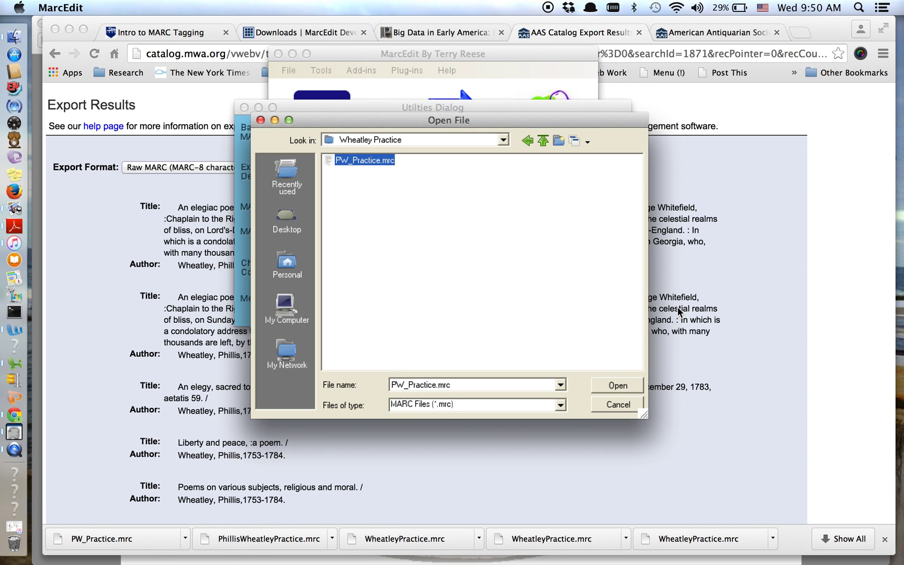
click(605, 387)
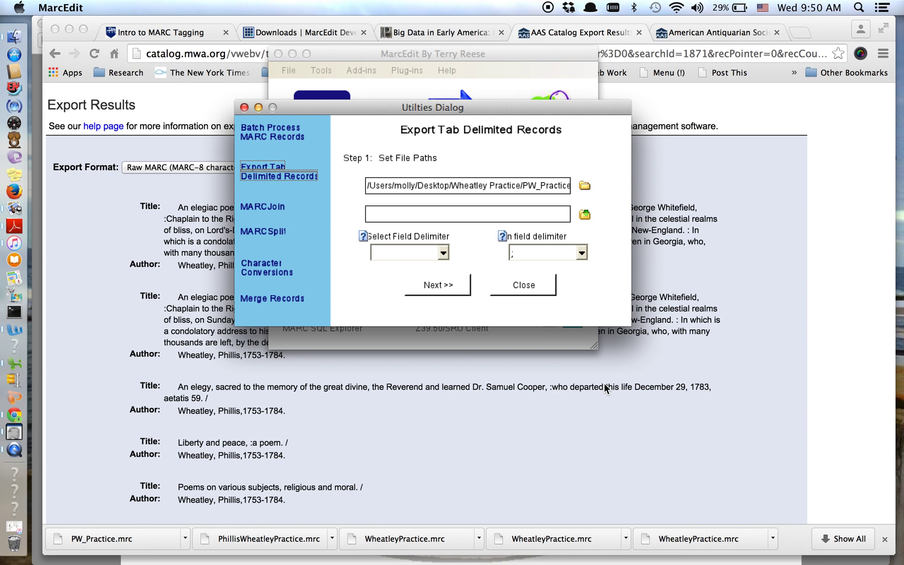
Step: Save the output as PW_Practice, a Comma Delimited (*.csv) file in Wheatley Practice, then advance to fields
click(583, 213)
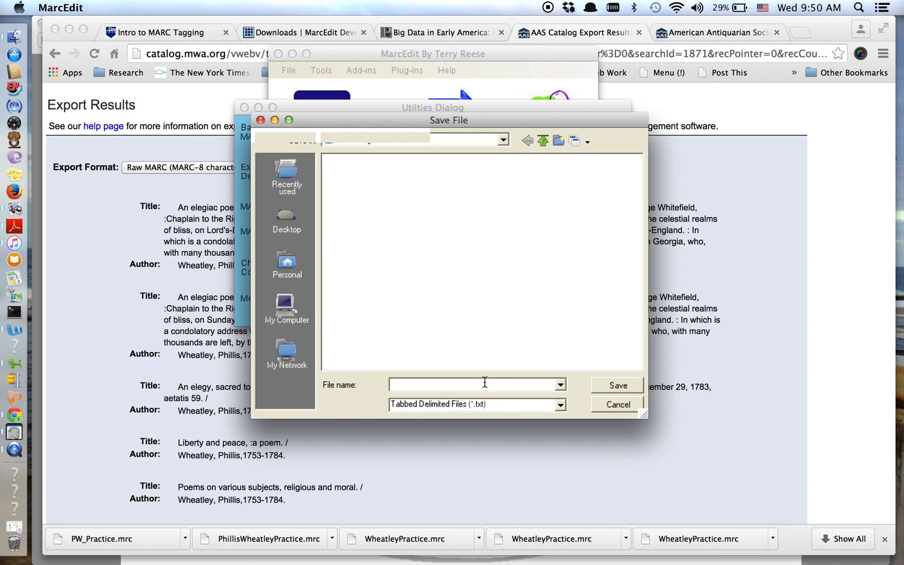
text(PW_Practice)
click(560, 404)
click(551, 426)
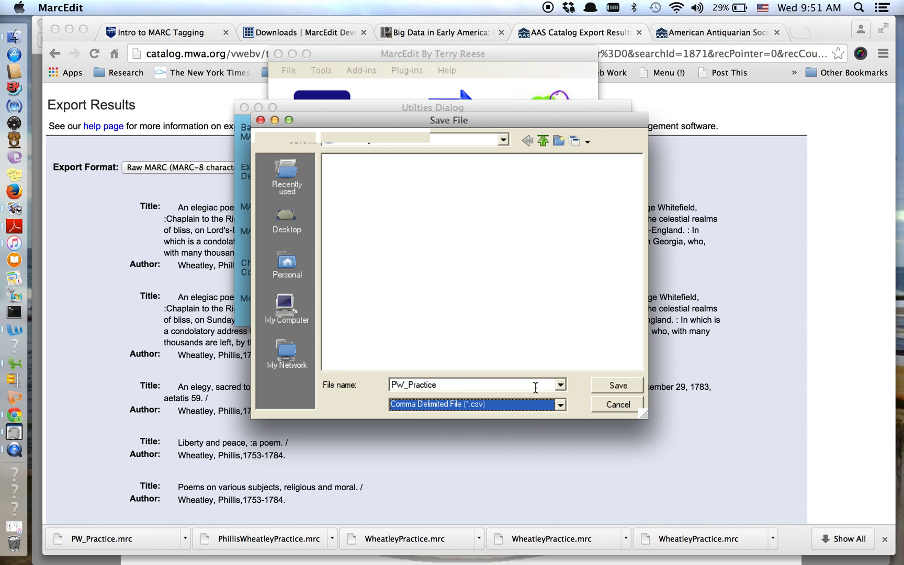
click(504, 140)
click(465, 174)
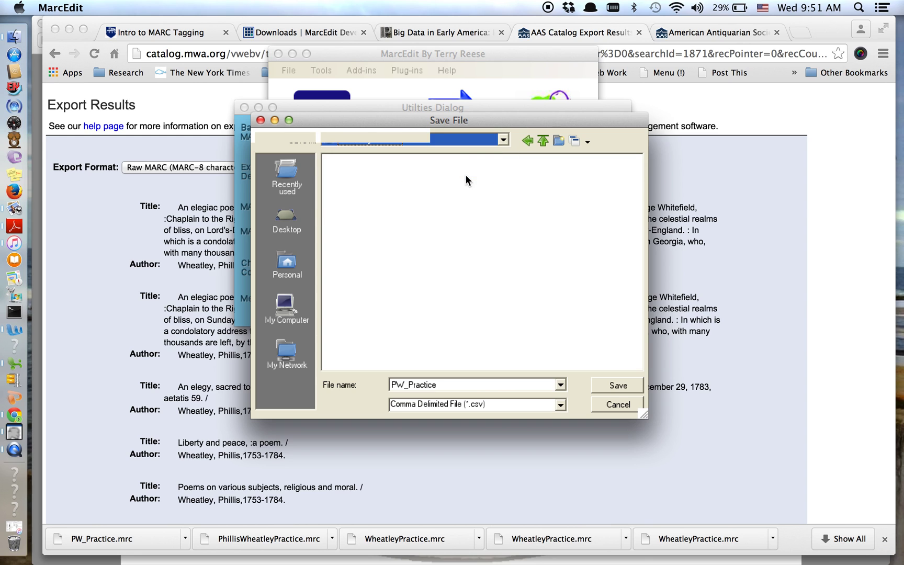
click(618, 385)
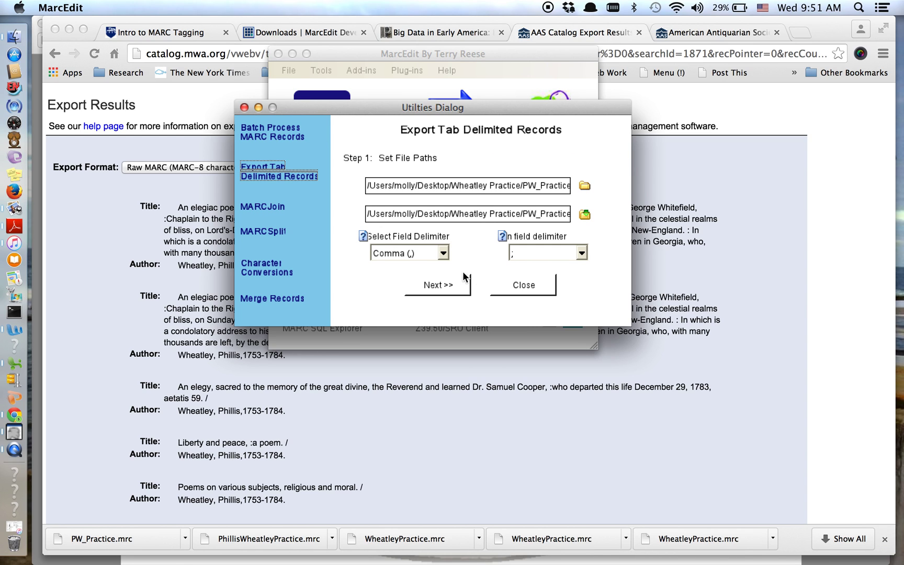
click(445, 291)
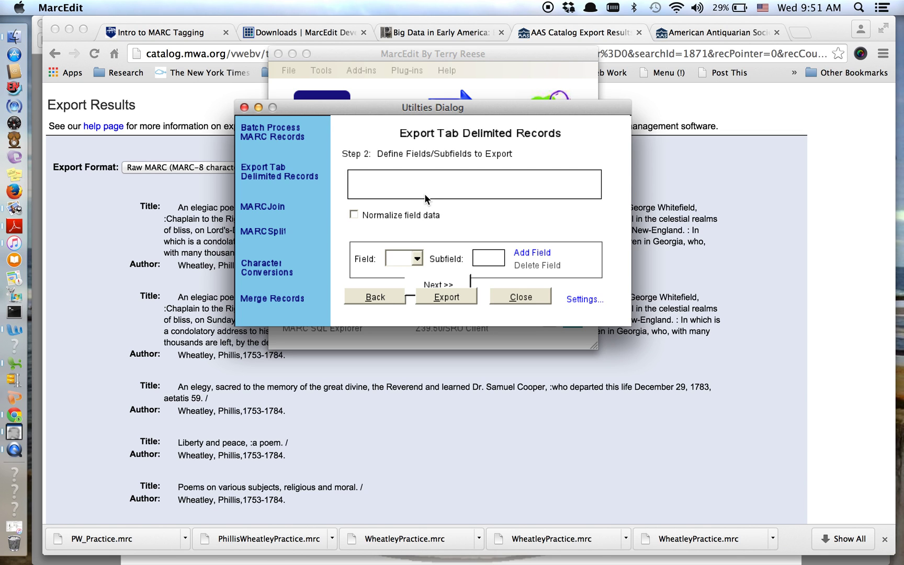
click(725, 407)
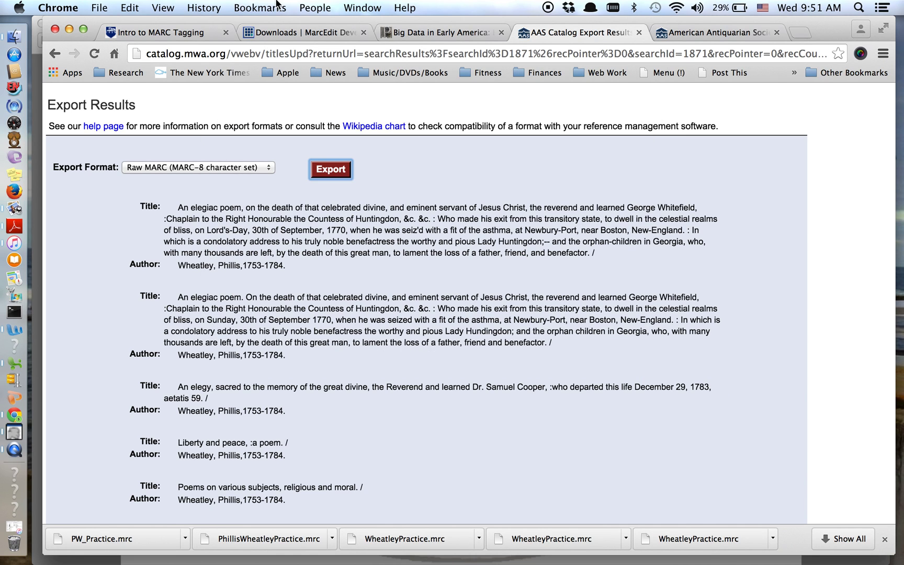
Step: Back in the AAS results, open result 2, the Newport reprint of An elegiac poem, in Staff View
click(268, 32)
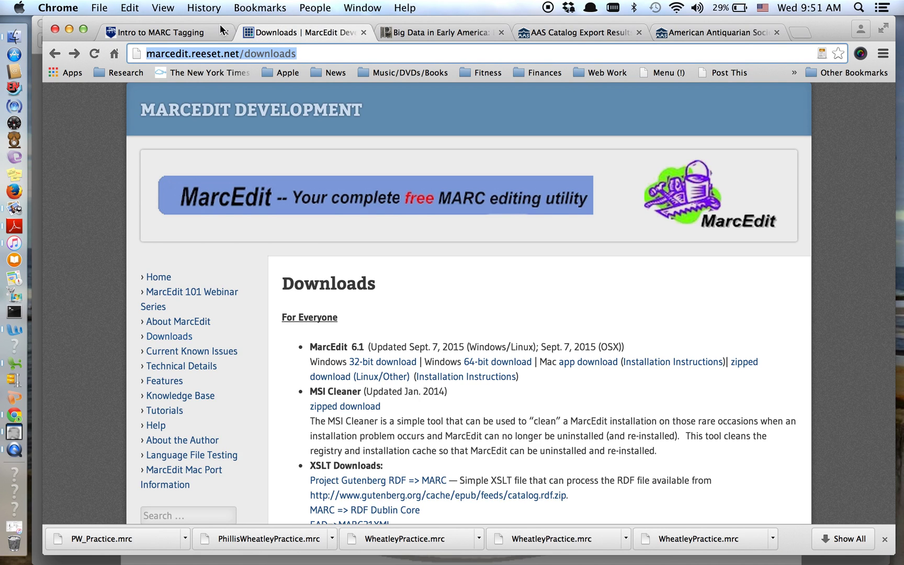
click(577, 32)
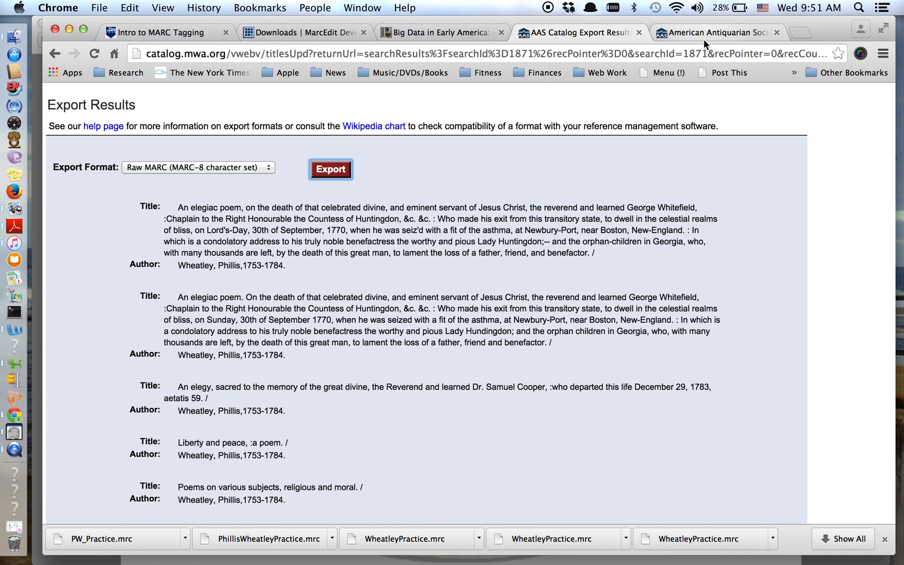
click(54, 53)
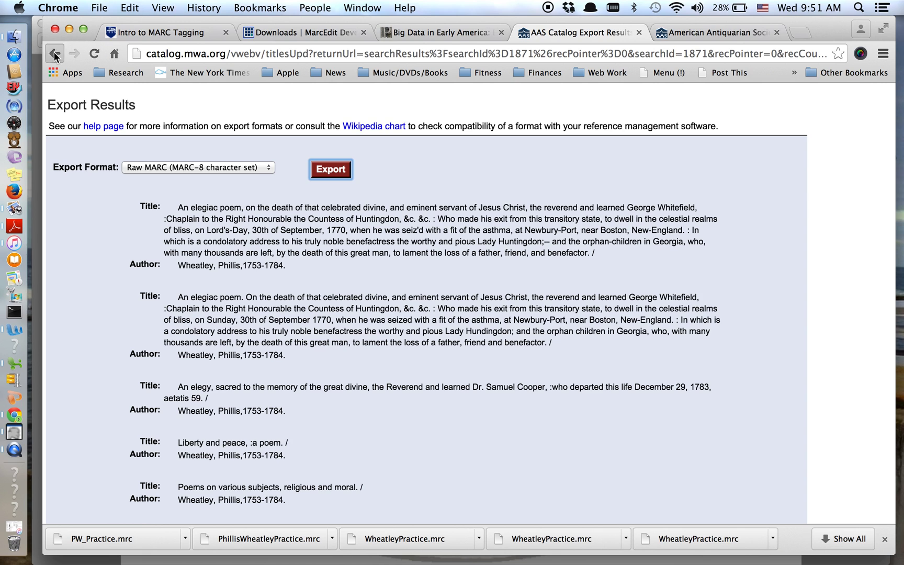
scroll(116, 391, down, 4)
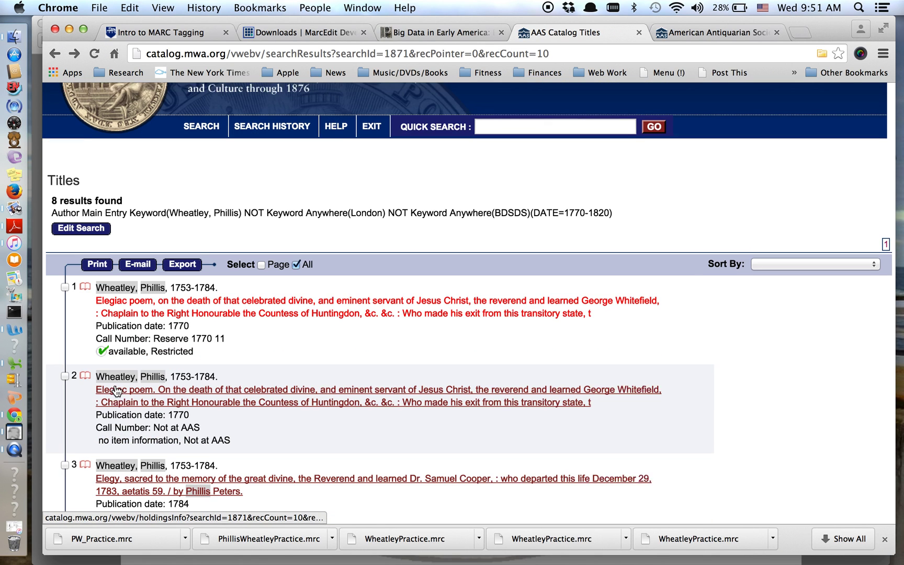
click(134, 388)
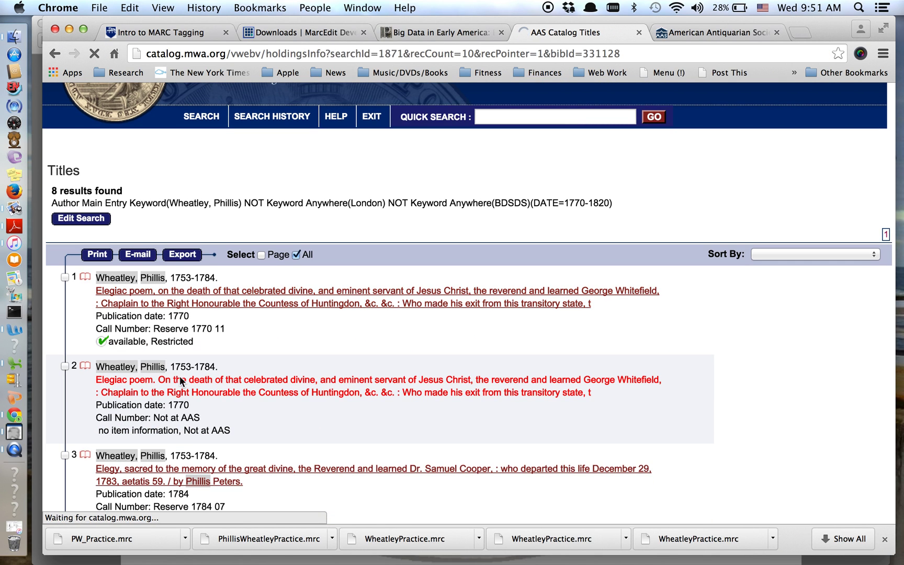
scroll(342, 410, down, 1)
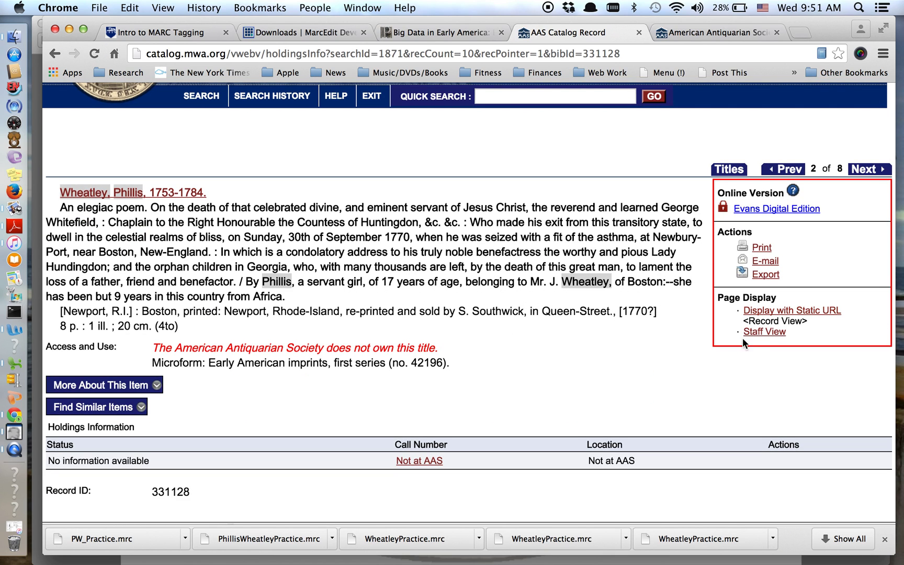
click(763, 334)
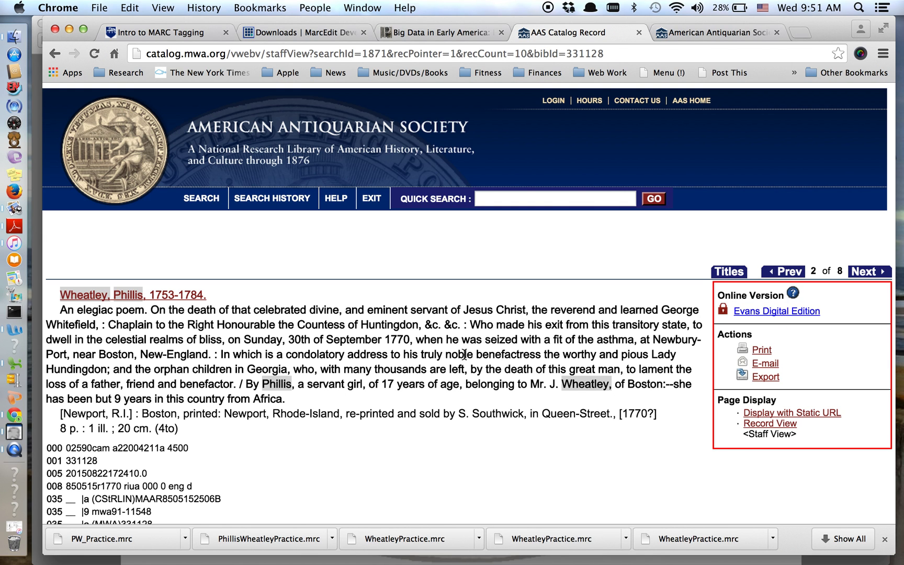
Step: Scroll through the record's MARC fields 000–892, then switch to the Intro to MARC Tagging page
scroll(438, 360, down, 3)
scroll(438, 359, down, 7)
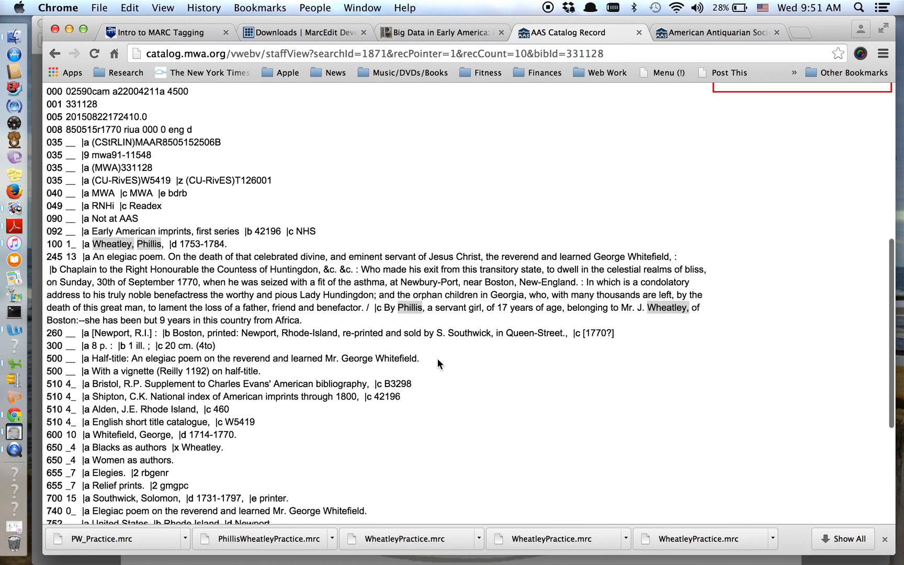
scroll(437, 360, up, 8)
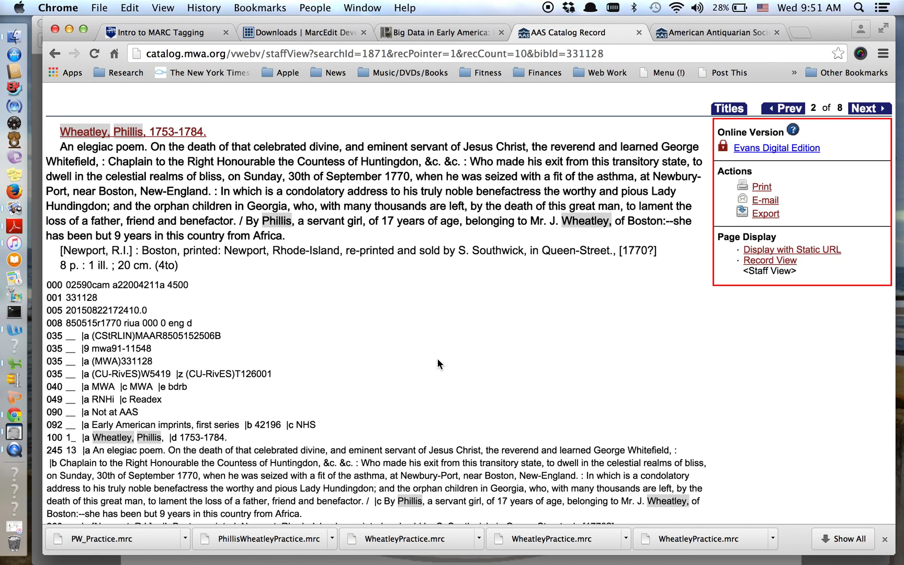
scroll(437, 364, down, 7)
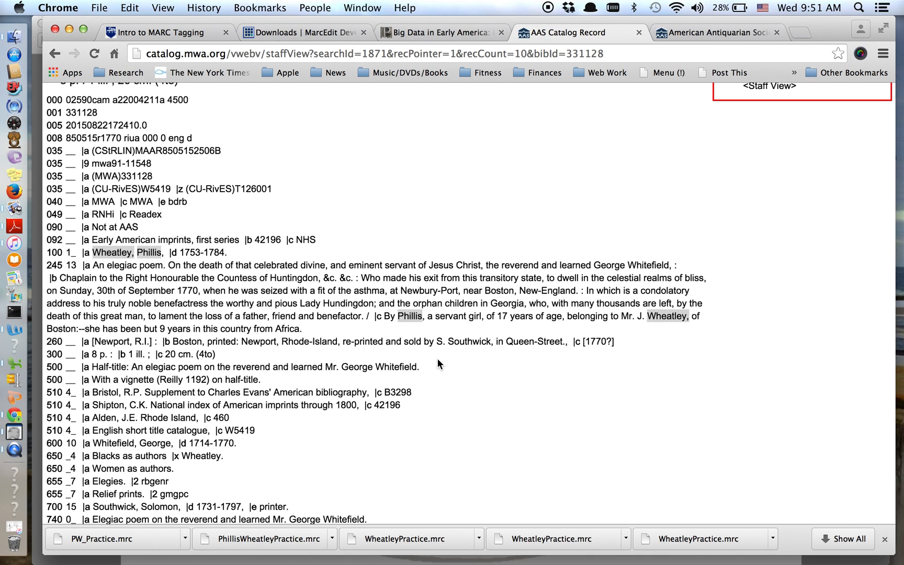
scroll(437, 364, down, 2)
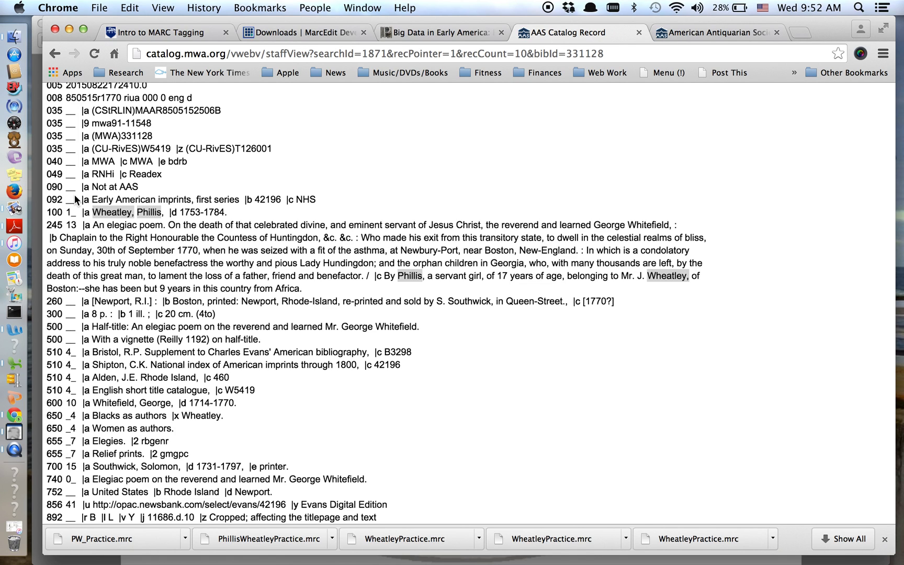
click(151, 30)
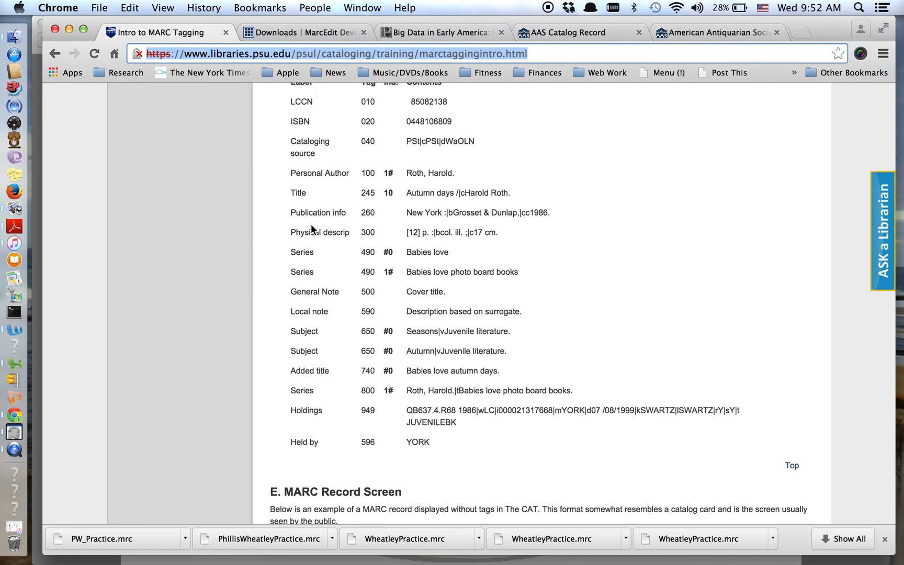
Step: Scroll the tutorial's sample MARC tags, then return to the AAS Catalog Record tab
scroll(311, 224, up, 20)
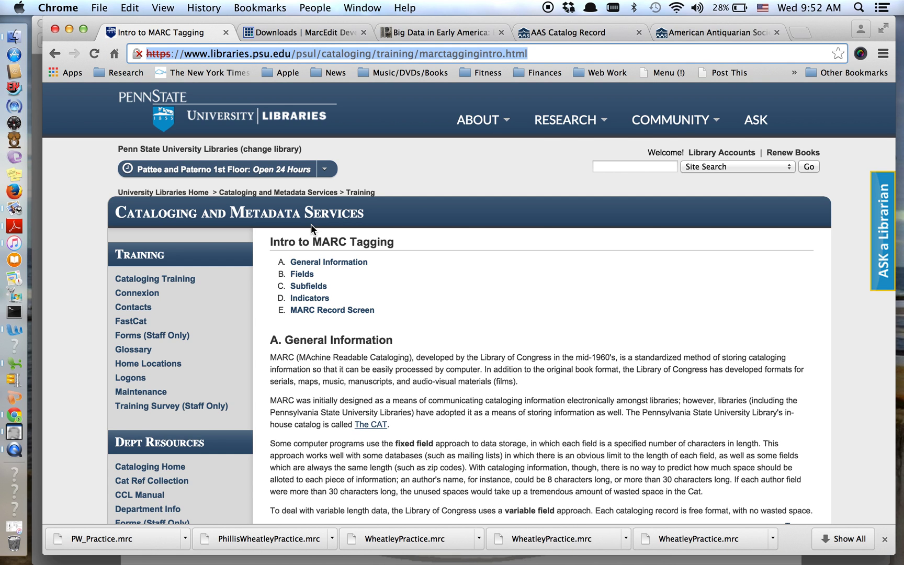
scroll(310, 223, down, 20)
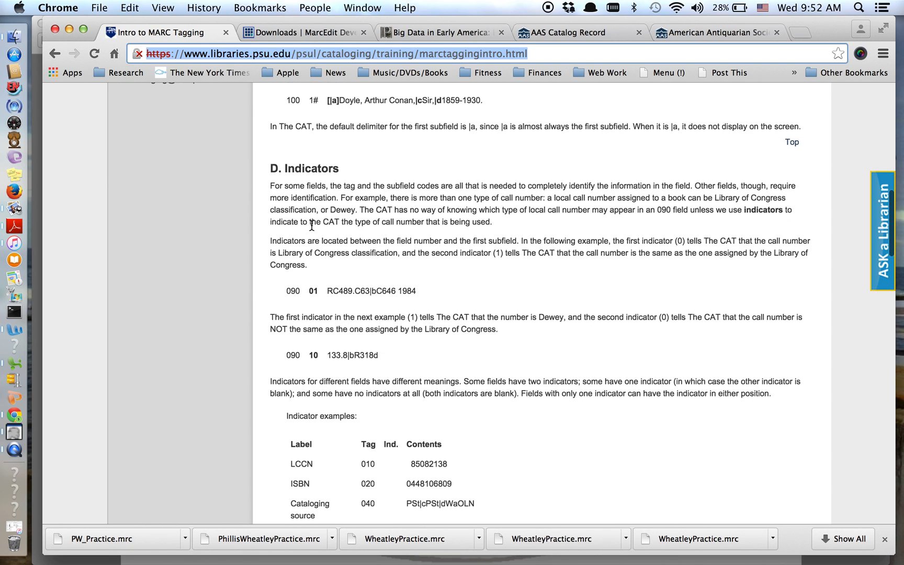
scroll(312, 225, down, 10)
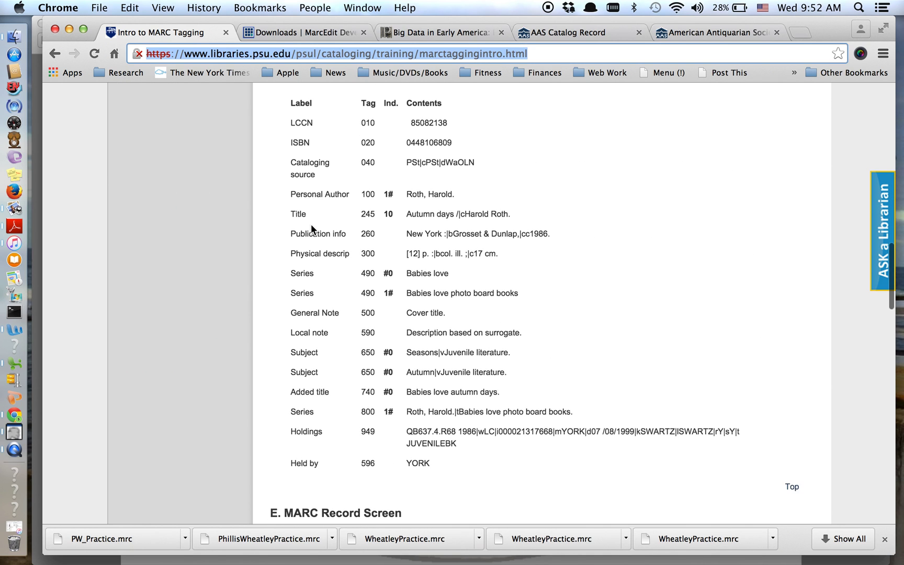
scroll(311, 225, up, 1)
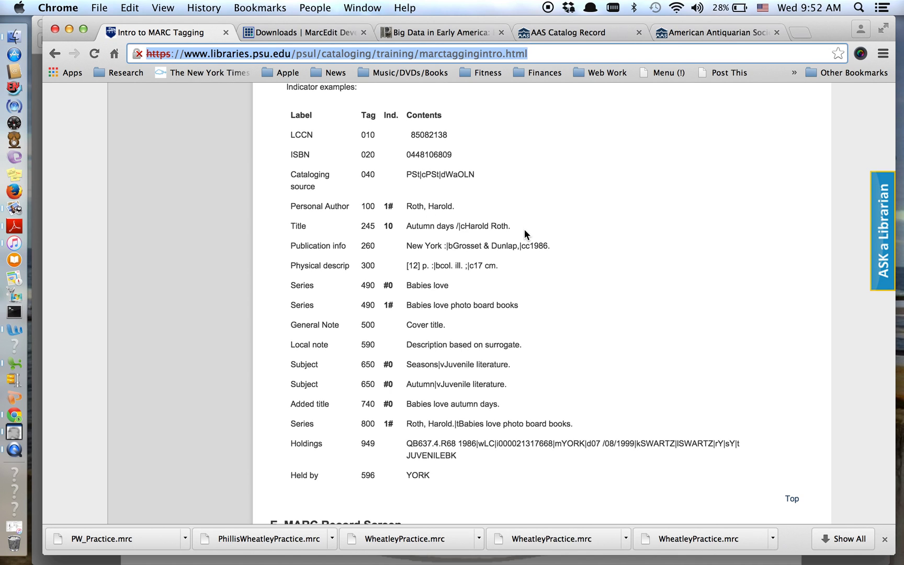
click(548, 33)
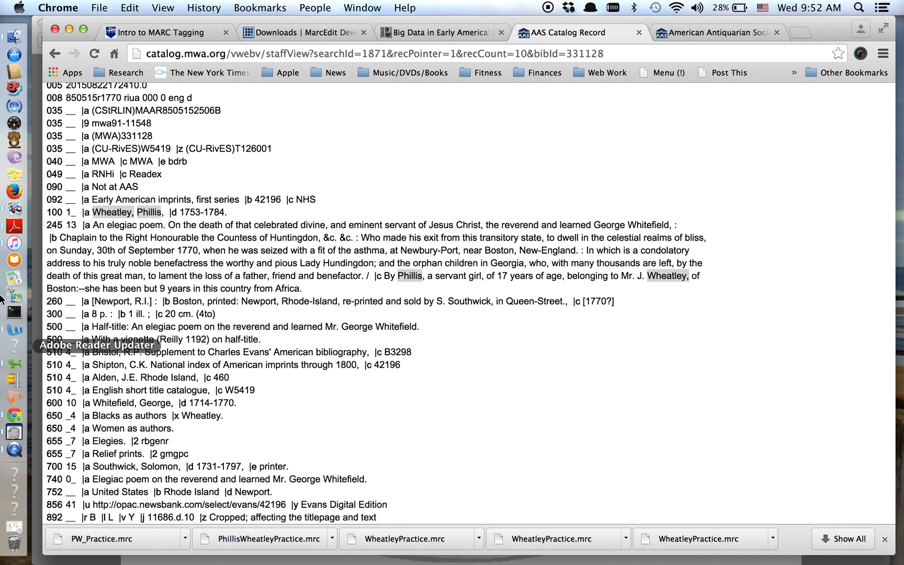
scroll(176, 274, up, 3)
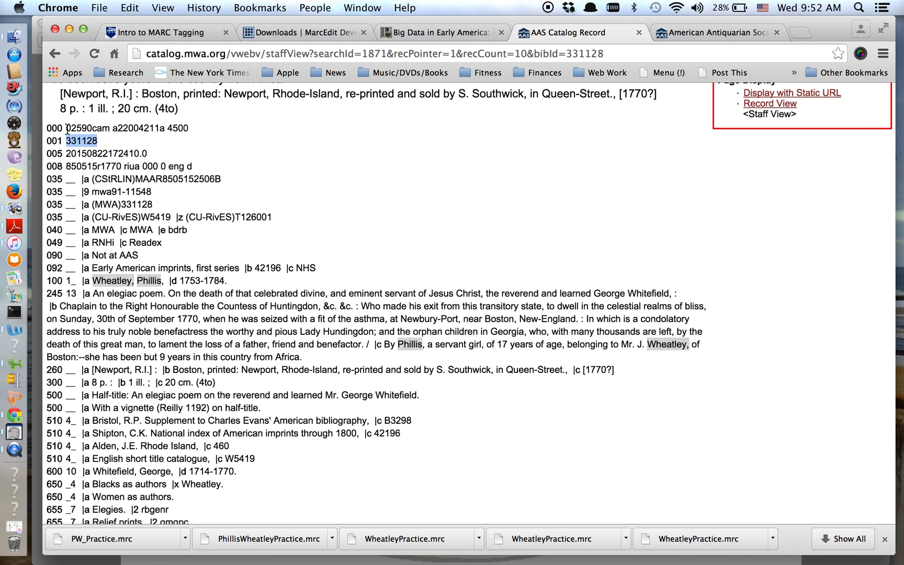
mouse_move(62, 140)
mouse_down()
mouse_move(58, 89)
mouse_move(47, 140)
mouse_up()
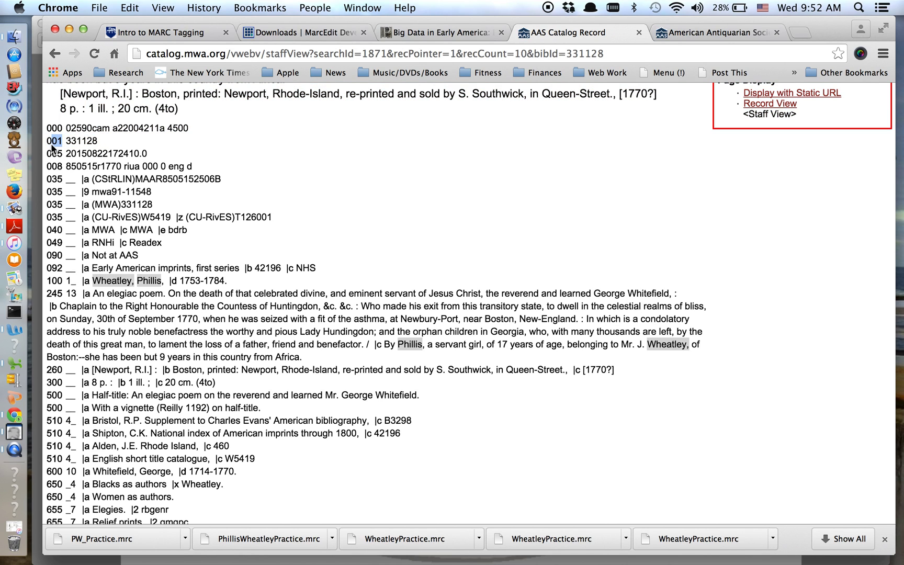
triple_click(83, 139)
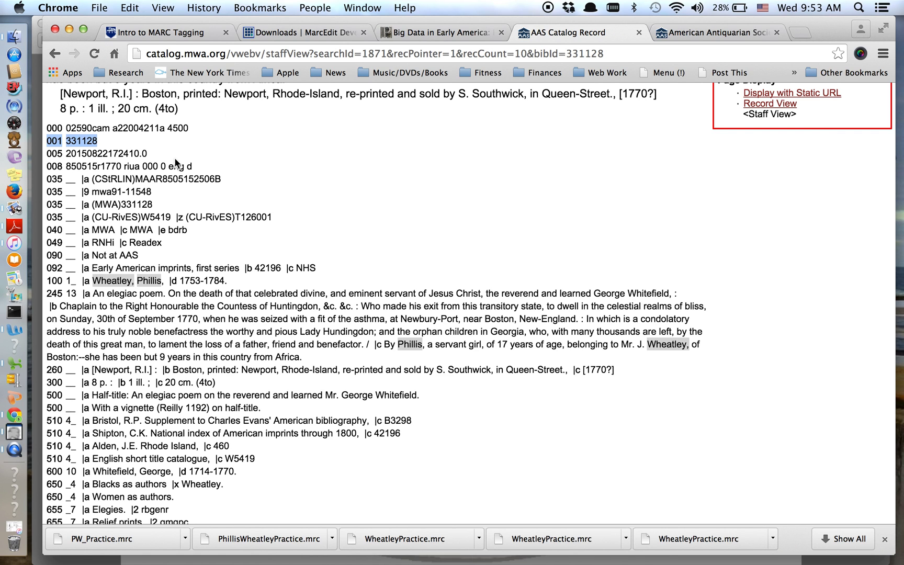
scroll(175, 160, down, 3)
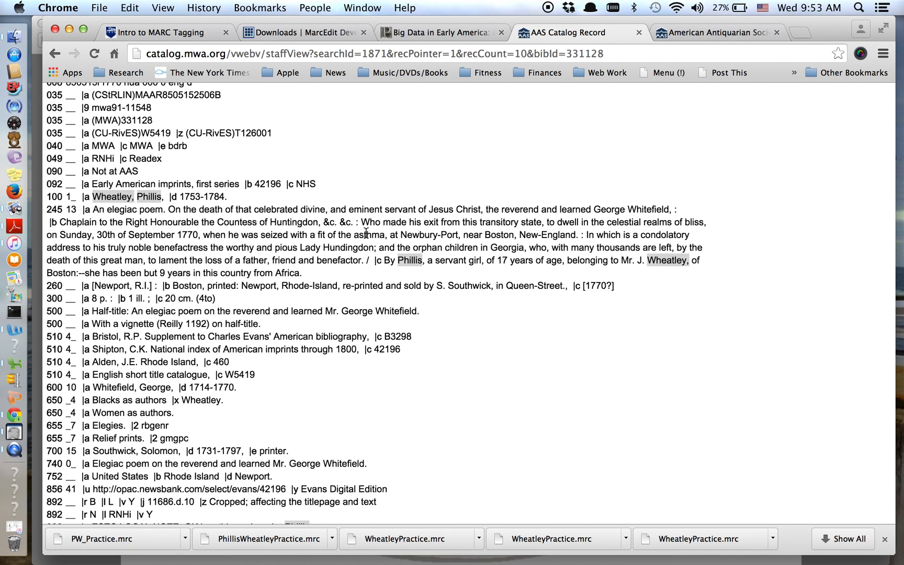
drag(670, 209, 193, 234)
drag(116, 207, 83, 213)
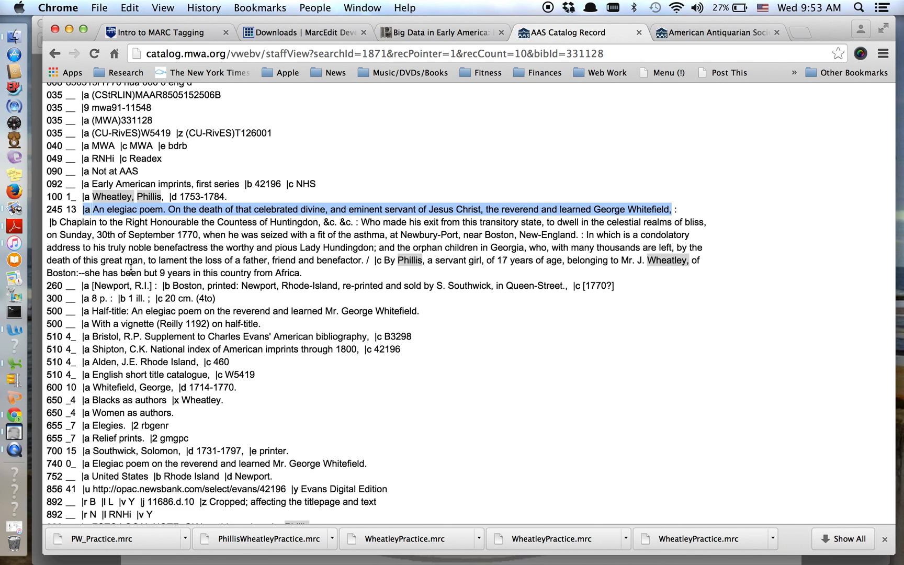
click(131, 284)
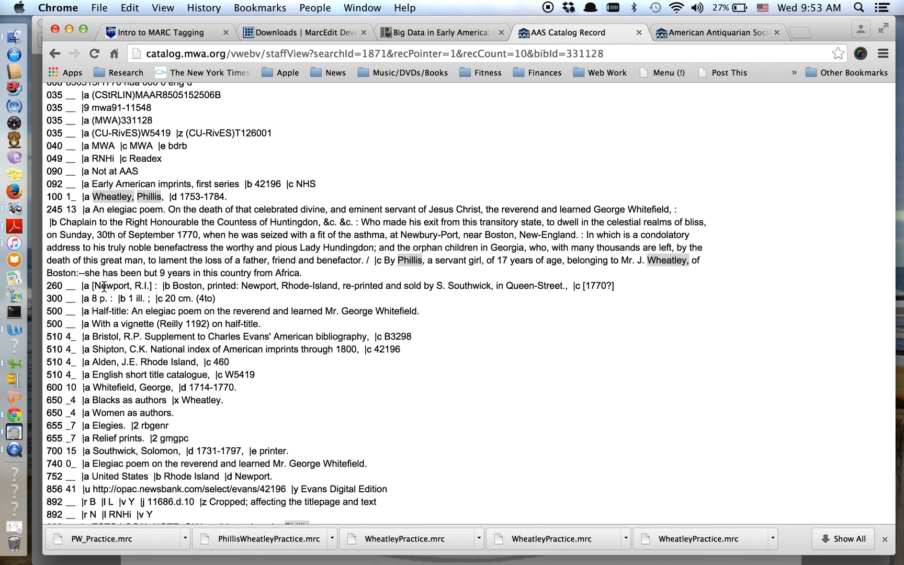
drag(621, 277, 575, 288)
click(300, 298)
drag(90, 286, 79, 289)
click(50, 404)
drag(127, 425, 102, 410)
click(103, 414)
click(14, 433)
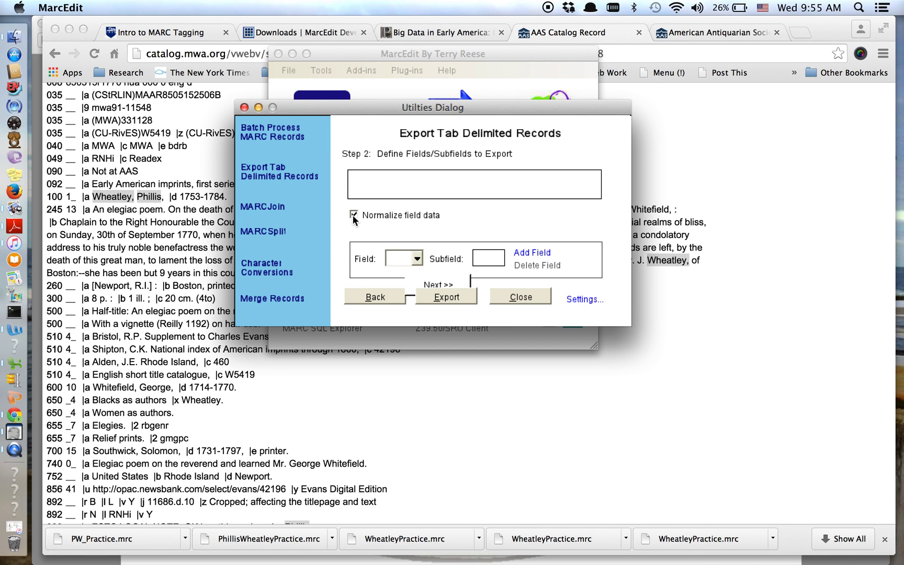
Step: Add field 001 and subfield 245$a to the export list
click(400, 258)
text(001)
click(529, 251)
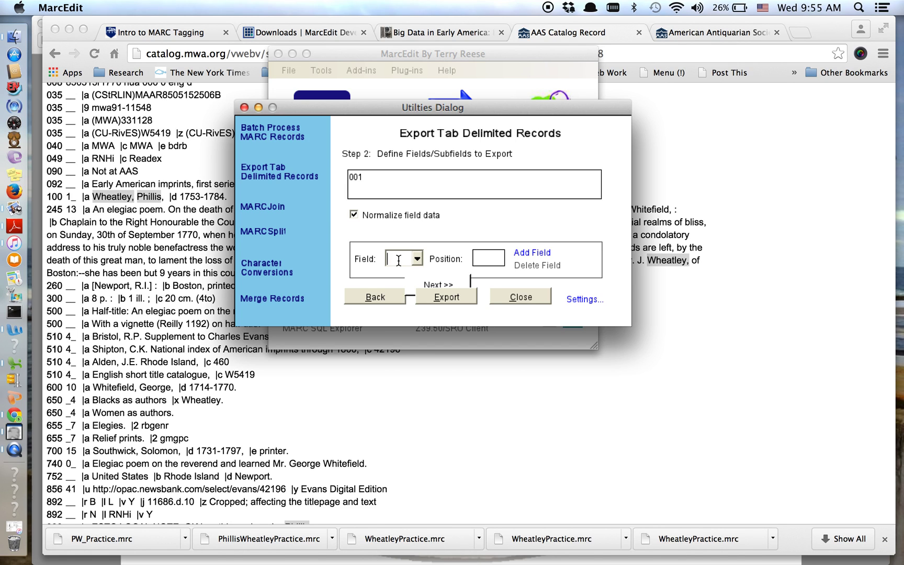
text(245)
click(481, 259)
text(a)
click(535, 252)
Step: Add subfields 260$a and 260$b to the export list
click(394, 256)
text(260)
click(487, 257)
text(a)
click(536, 252)
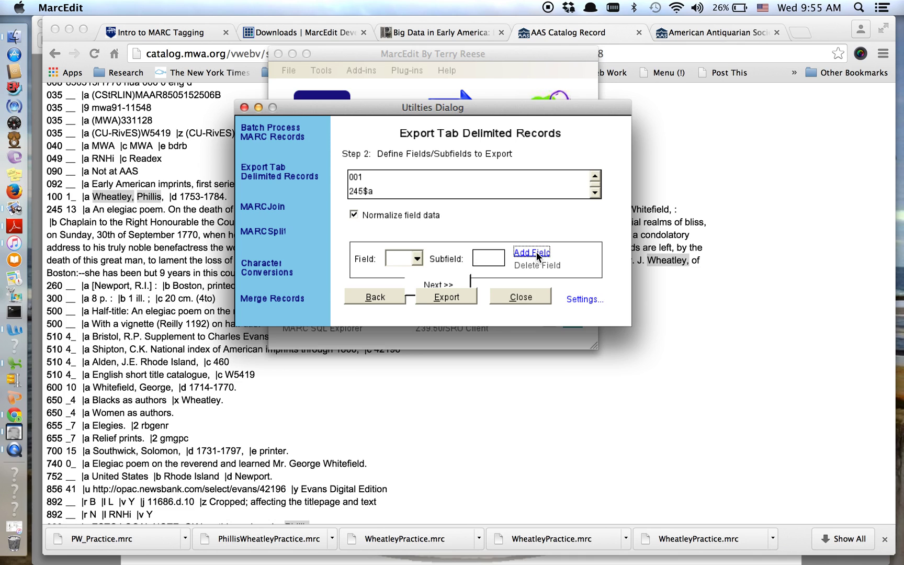
click(396, 255)
text(260)
click(481, 258)
click(535, 252)
Step: Add subfield 260$c to the export list
click(400, 260)
text(260)
click(486, 257)
text(c)
click(528, 254)
Step: Add fields 650 and 655 to the export list and review the listed fields
text(650)
click(520, 254)
click(403, 263)
text(650)
click(535, 252)
click(598, 196)
click(598, 196)
click(595, 176)
click(596, 176)
click(595, 176)
click(596, 176)
Step: Export the selected fields to PW_Practice.csv in the Wheatley Practice folder and confirm completion
click(586, 299)
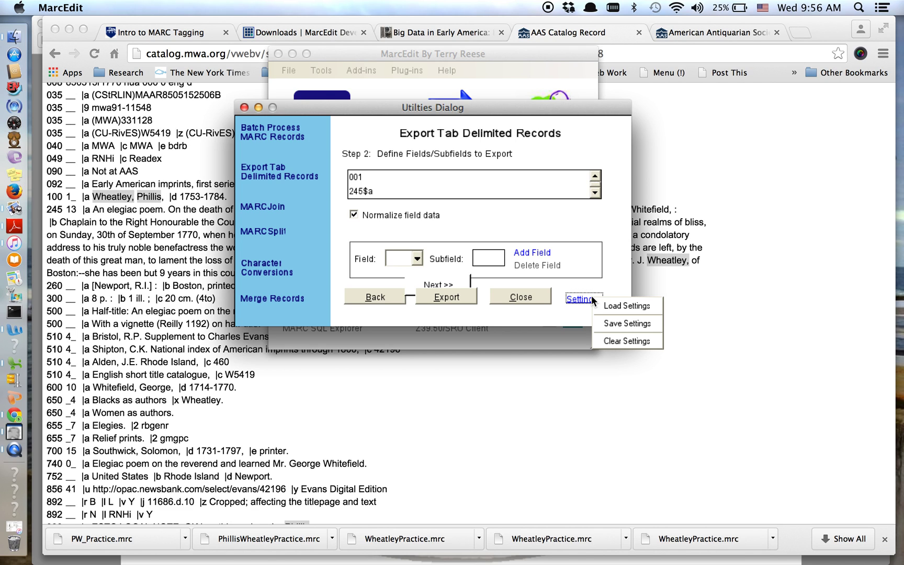
click(539, 321)
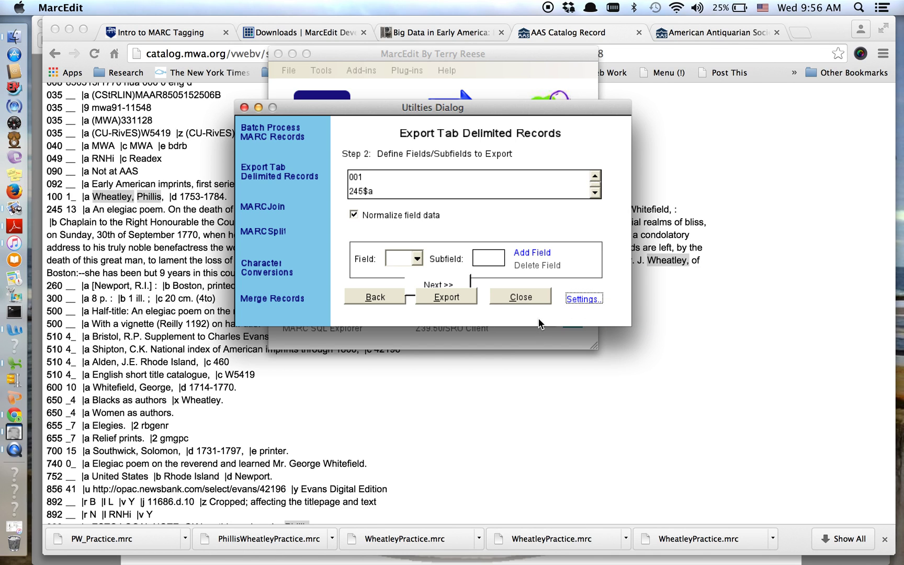
click(450, 295)
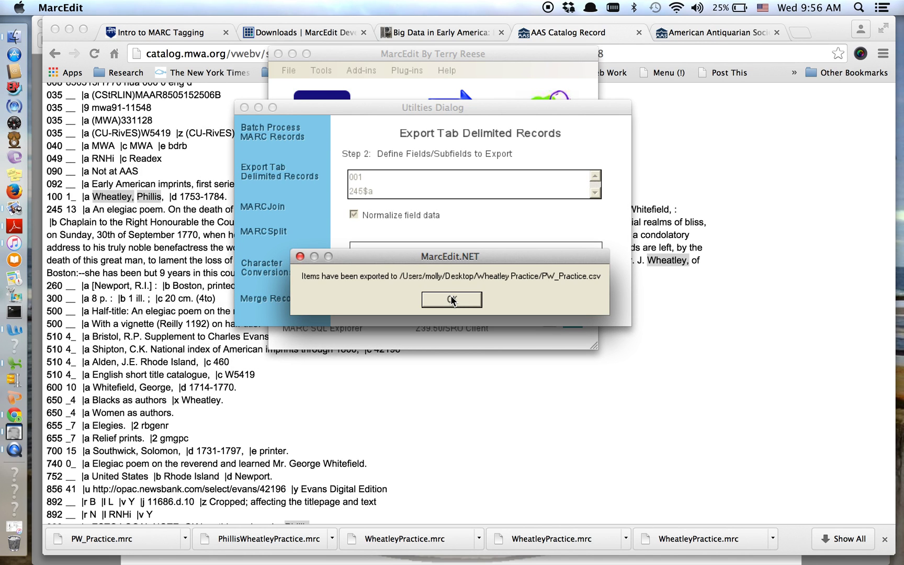
click(451, 299)
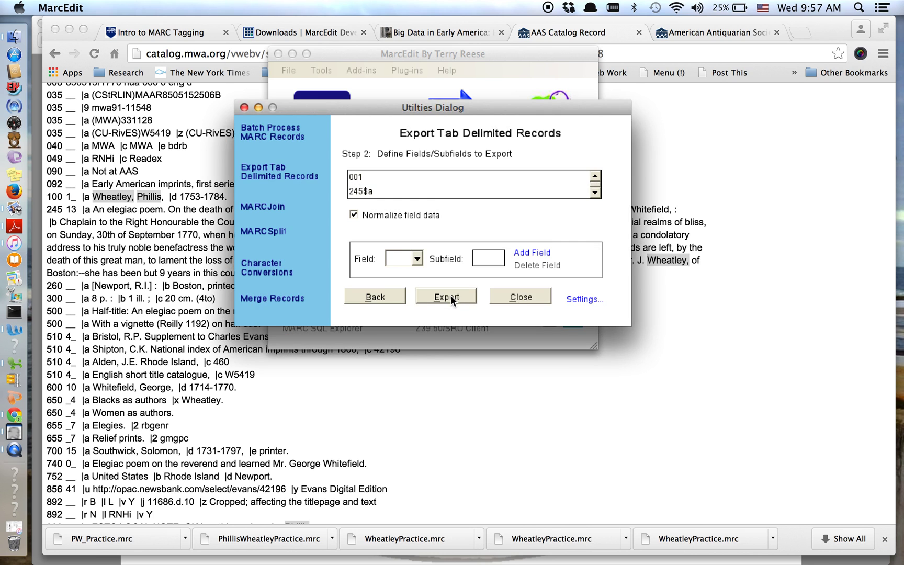
Step: Close the Utilities dialog and minimize MarcEdit, Chrome and the slide window
click(244, 107)
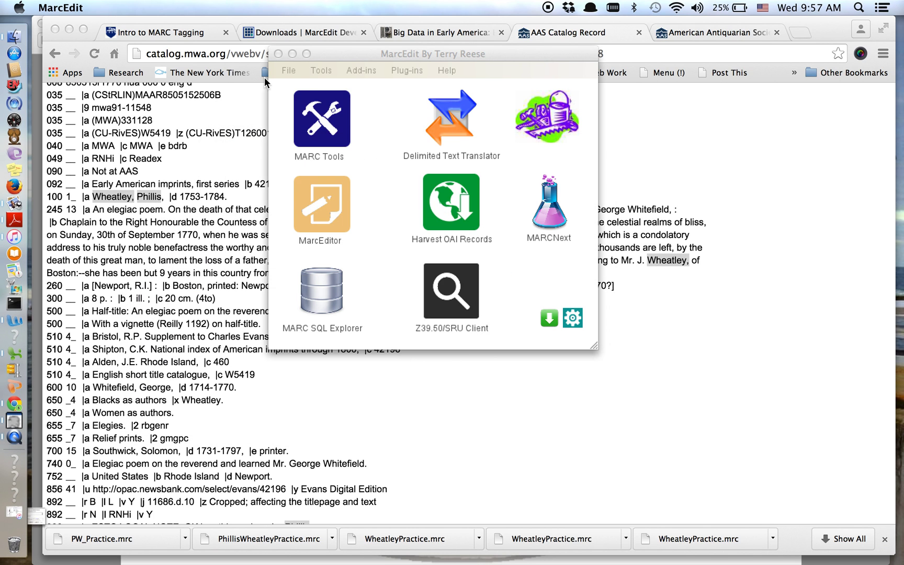
click(292, 53)
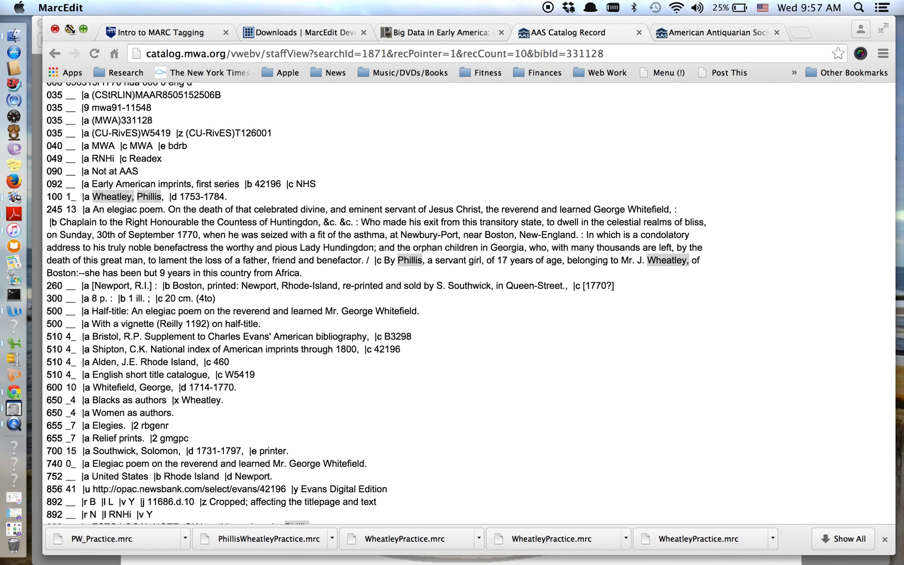
click(68, 29)
click(53, 23)
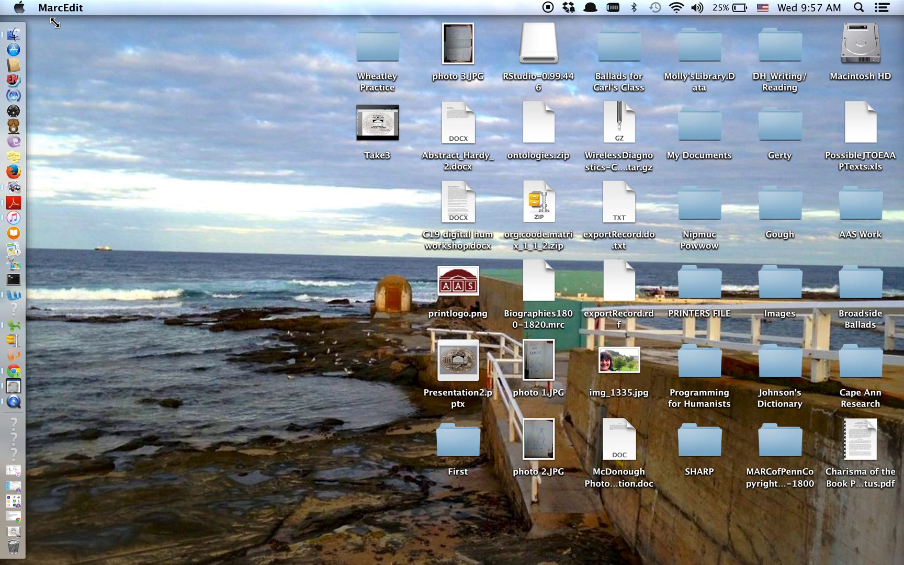
Step: Open PW_Practice.csv from the Desktop's Wheatley Practice folder in Excel
click(229, 299)
click(372, 51)
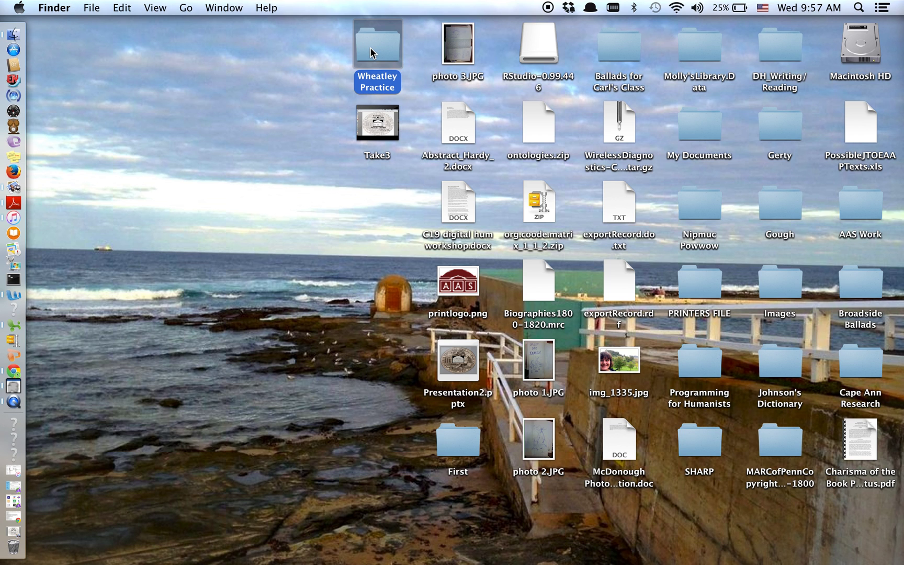
double_click(371, 51)
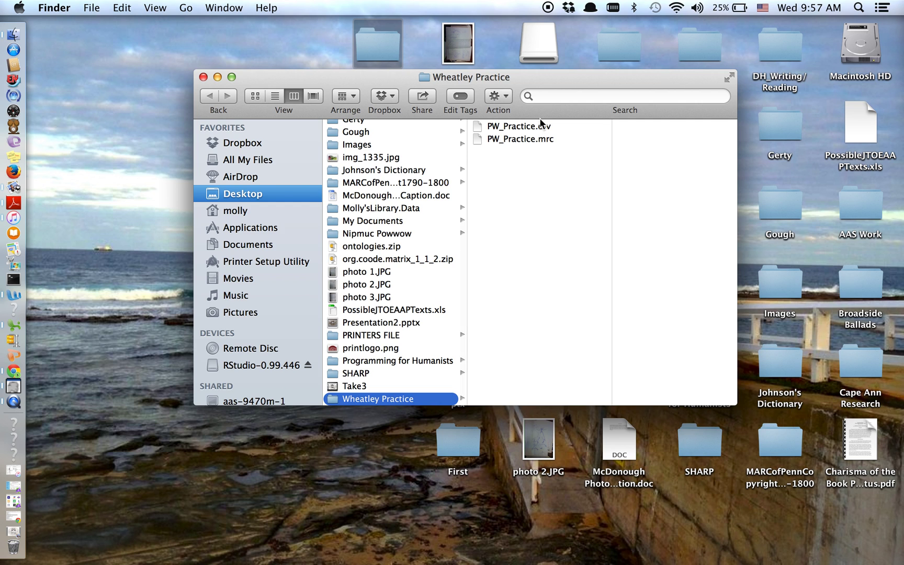
double_click(539, 126)
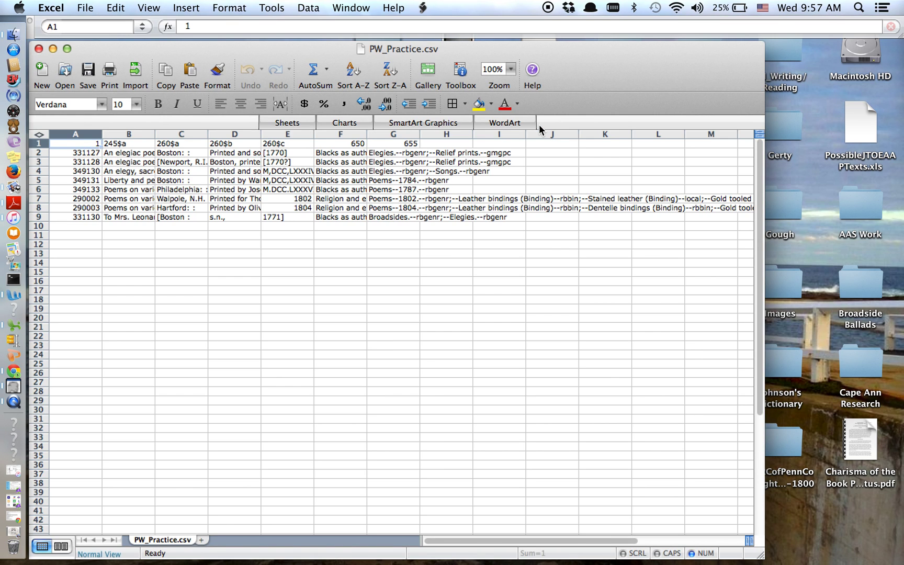
Step: Enlarge the Excel window and widen columns B, F and G for titles, subjects and genres
drag(759, 555, 900, 562)
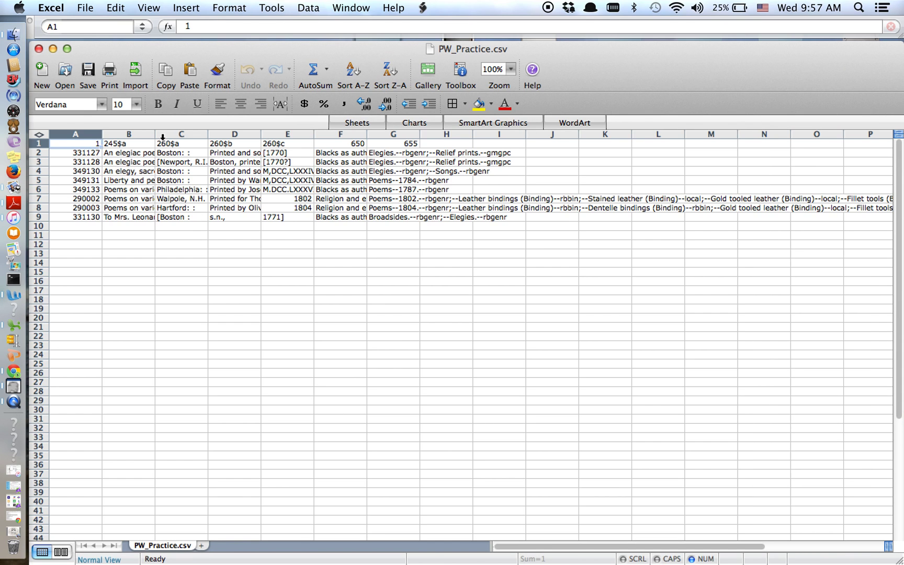
drag(155, 134, 257, 131)
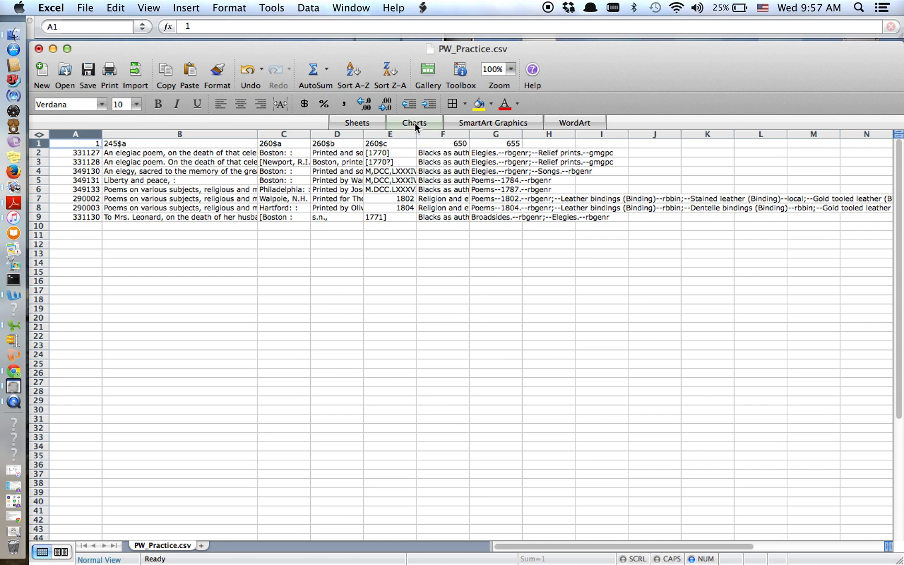
drag(470, 137, 578, 140)
drag(631, 135, 773, 135)
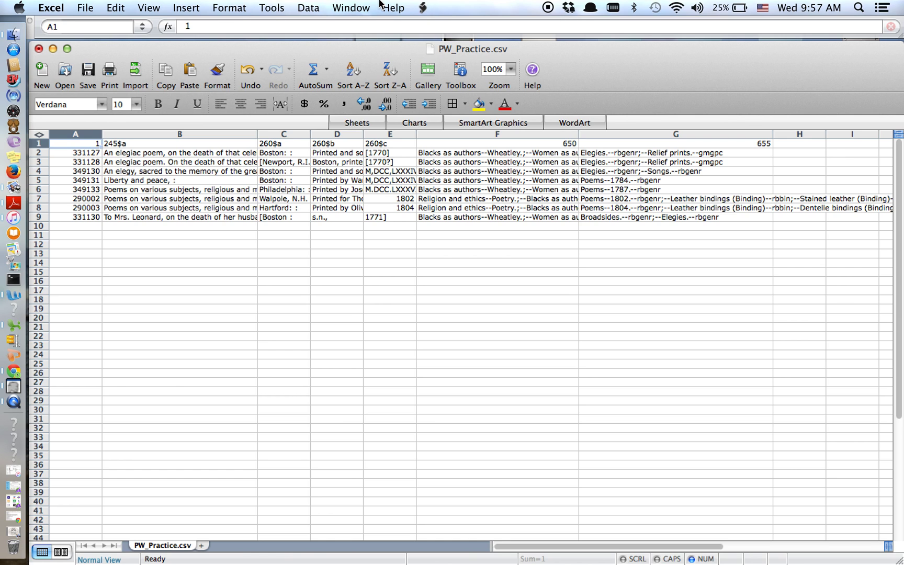
click(309, 8)
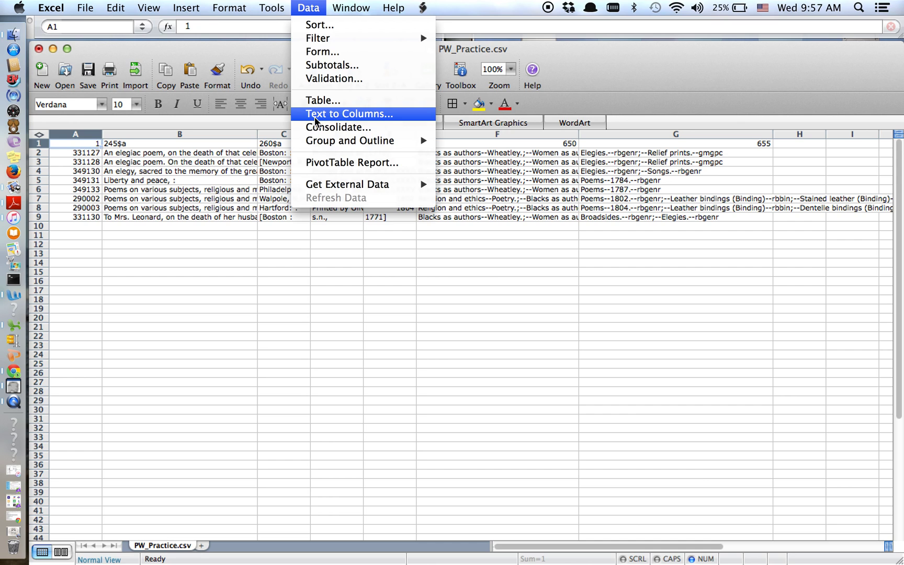
click(658, 357)
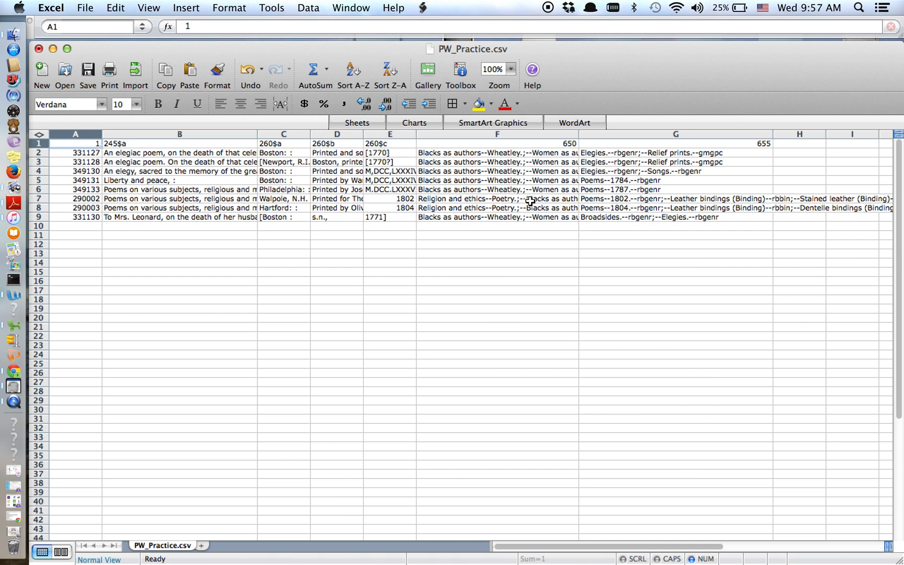